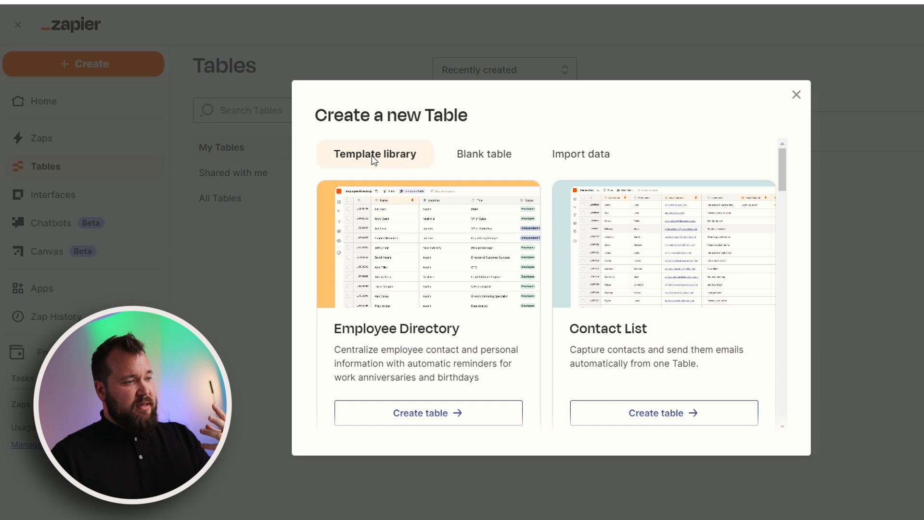
Choose to create a new table from imported data and upload the sales CSV file
{"action": "left_click", "coordinate": [490, 164]}
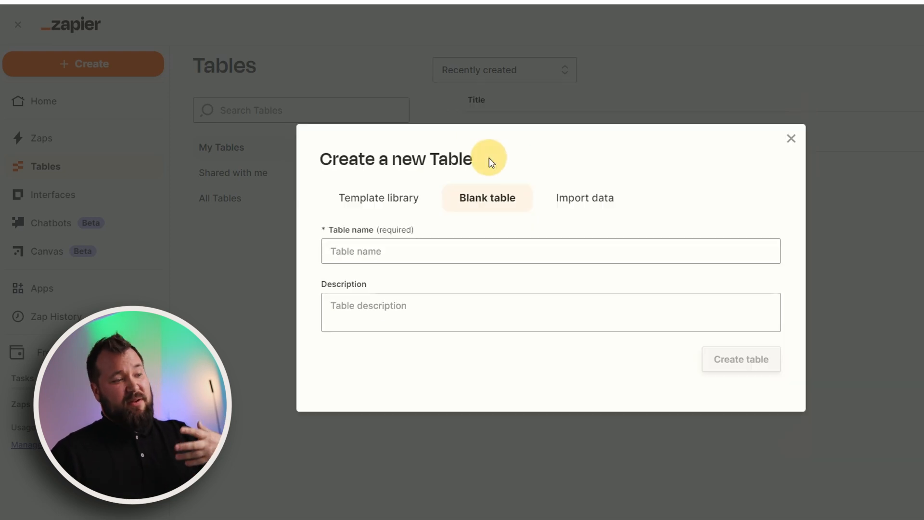
{"action": "left_click", "coordinate": [616, 208]}
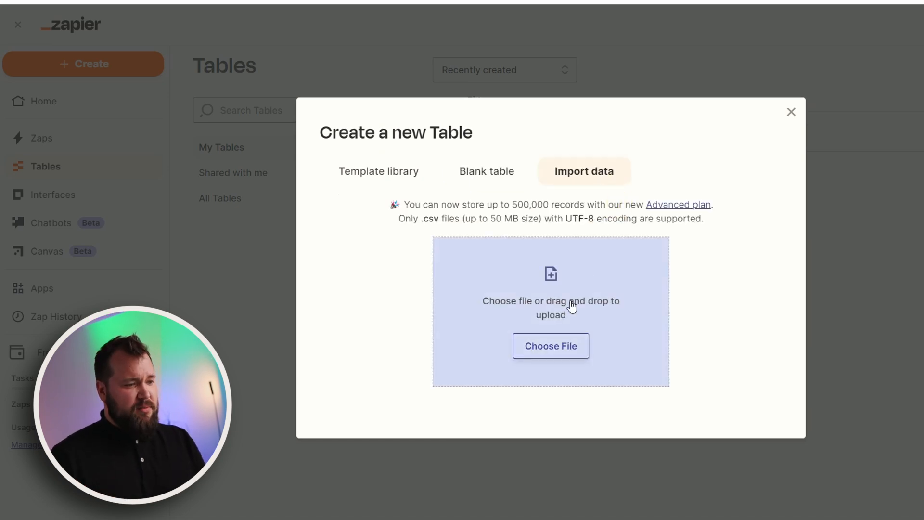
{"action": "left_click", "coordinate": [566, 337]}
{"action": "double_click", "coordinate": [245, 43]}
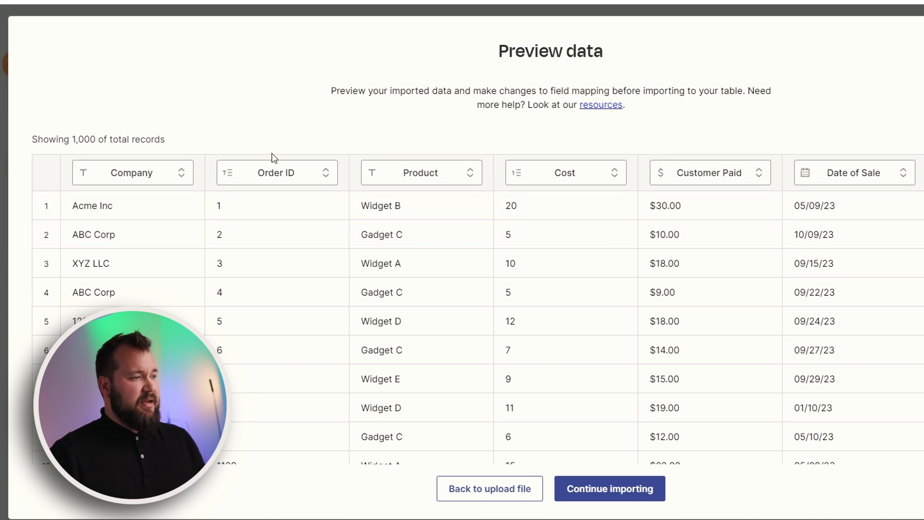
Set the Cost column's type to Currency in the import preview and import the records into a new table
{"action": "left_click", "coordinate": [609, 175]}
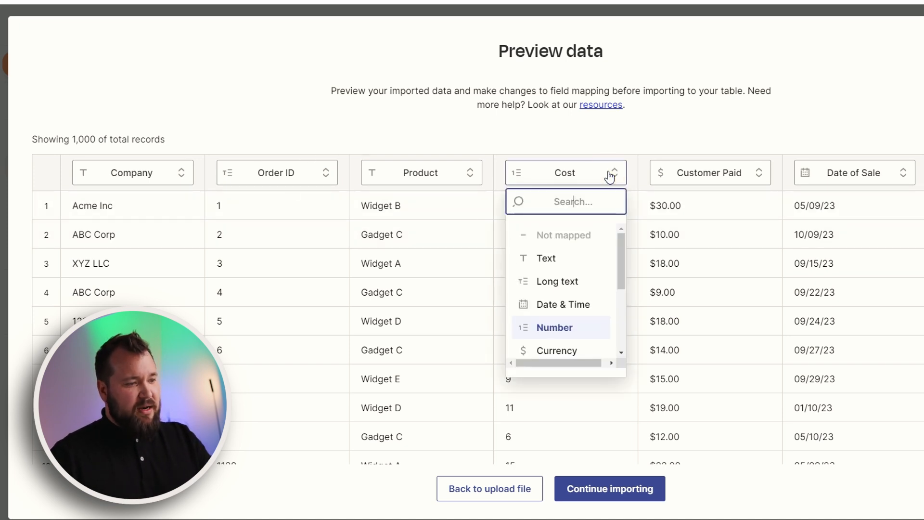
{"action": "left_click", "coordinate": [604, 131]}
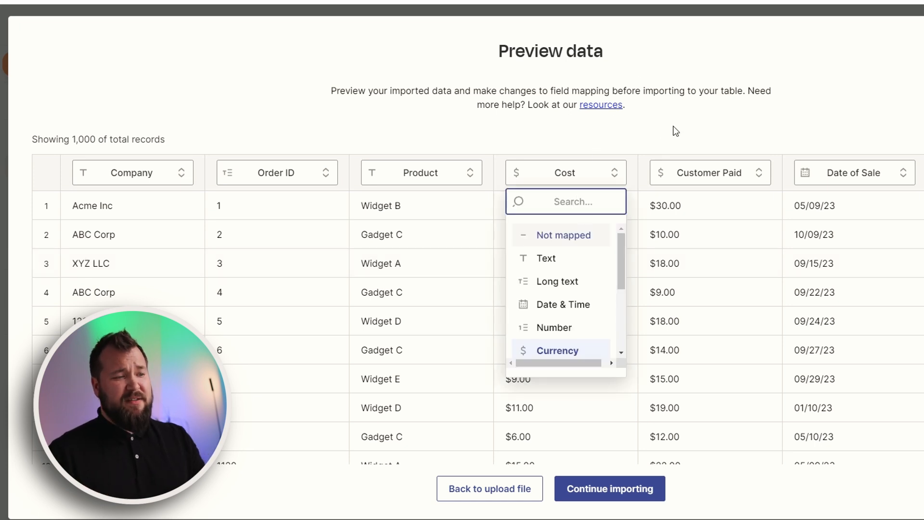
{"action": "left_click", "coordinate": [674, 130]}
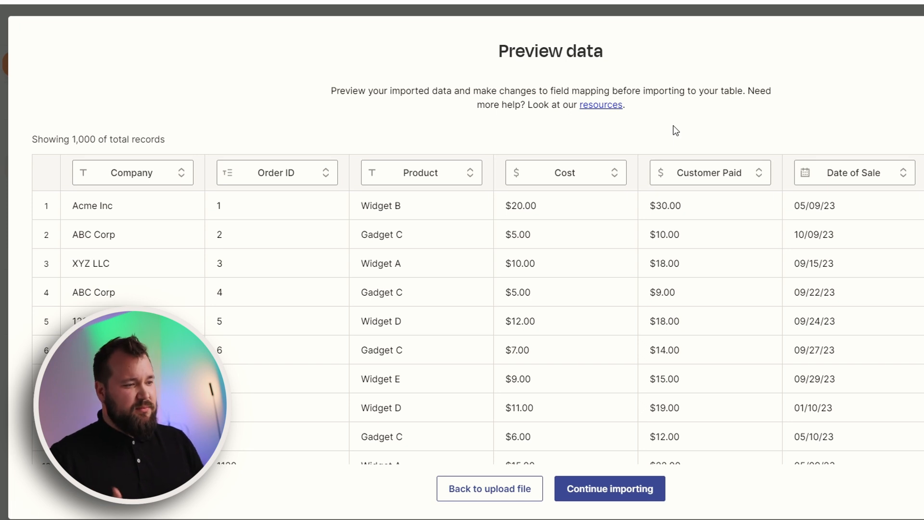
{"action": "left_click", "coordinate": [621, 487]}
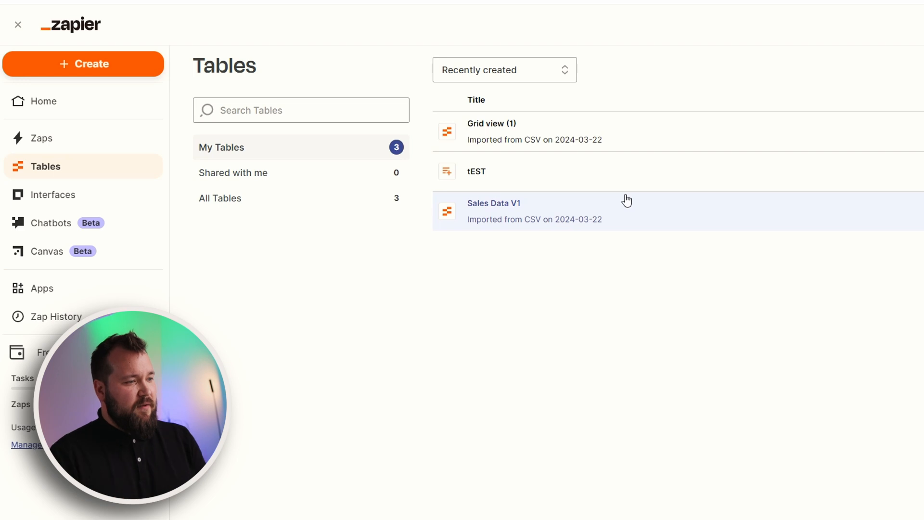
{"action": "left_click", "coordinate": [627, 200]}
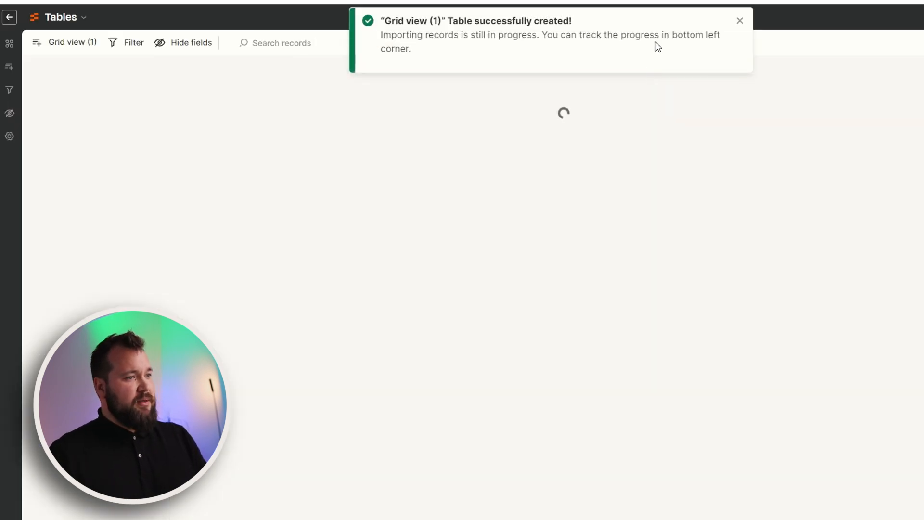
{"action": "left_click", "coordinate": [739, 21]}
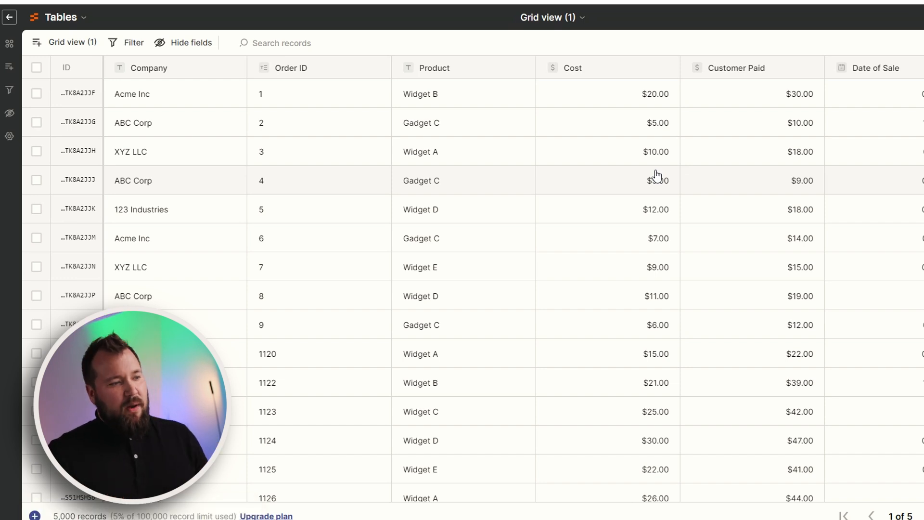
Try to select a range of neighbouring cells across the first record
{"action": "mouse_move", "coordinate": [500, 107]}
{"action": "left_mouse_down"}
{"action": "mouse_move", "coordinate": [745, 104]}
{"action": "mouse_move", "coordinate": [490, 103]}
{"action": "left_mouse_up"}
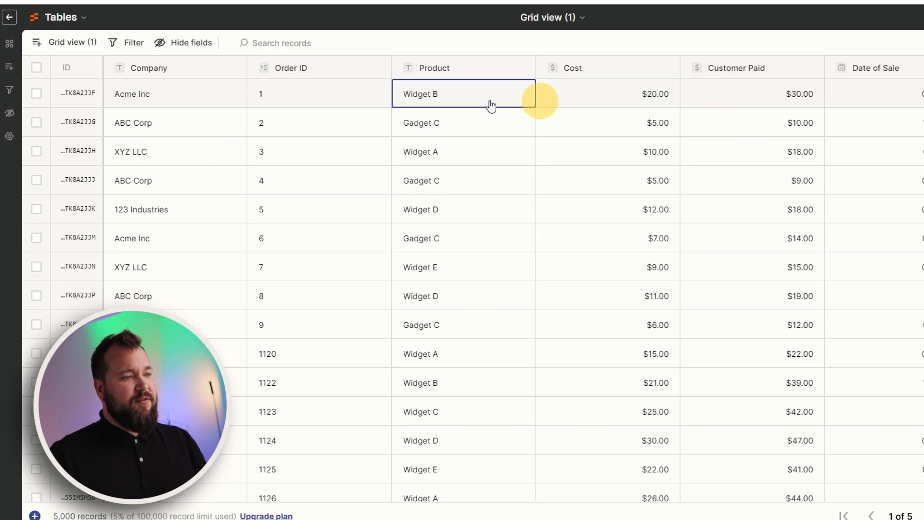
{"action": "left_click_drag", "start_coordinate": [303, 87], "coordinate": [901, 103]}
{"action": "left_click", "coordinate": [643, 188]}
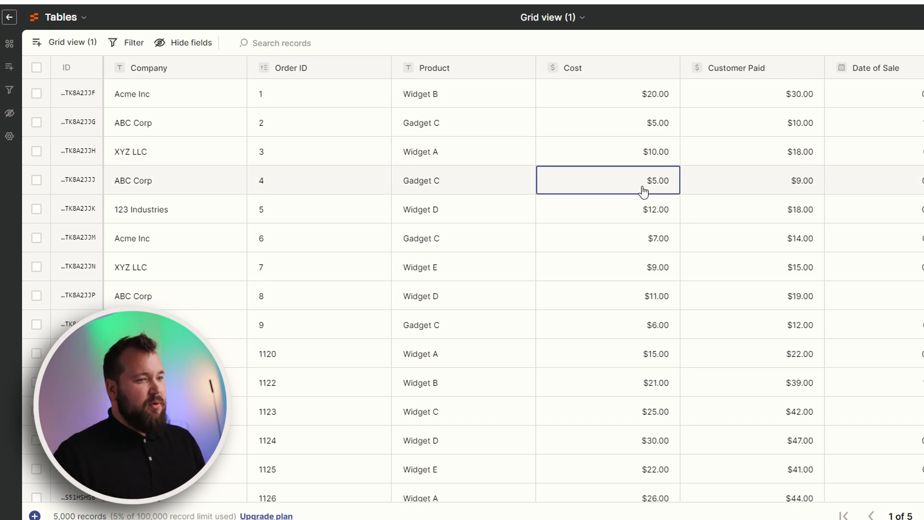
{"action": "left_click", "coordinate": [439, 101]}
{"action": "left_click", "coordinate": [741, 96]}
{"action": "left_click", "coordinate": [440, 97]}
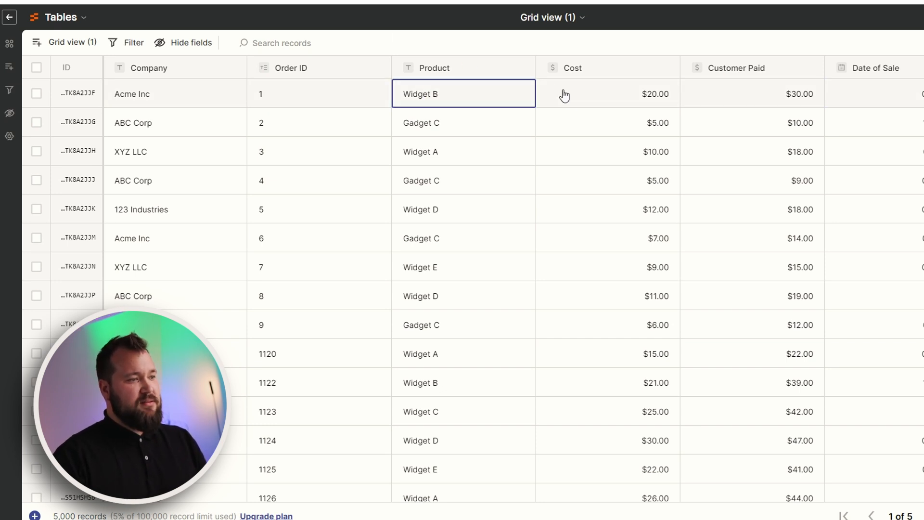
{"action": "double_click", "coordinate": [457, 96]}
{"action": "left_click", "coordinate": [433, 124]}
Clear the Product and Cost cells of the first record
{"action": "left_click", "coordinate": [501, 92]}
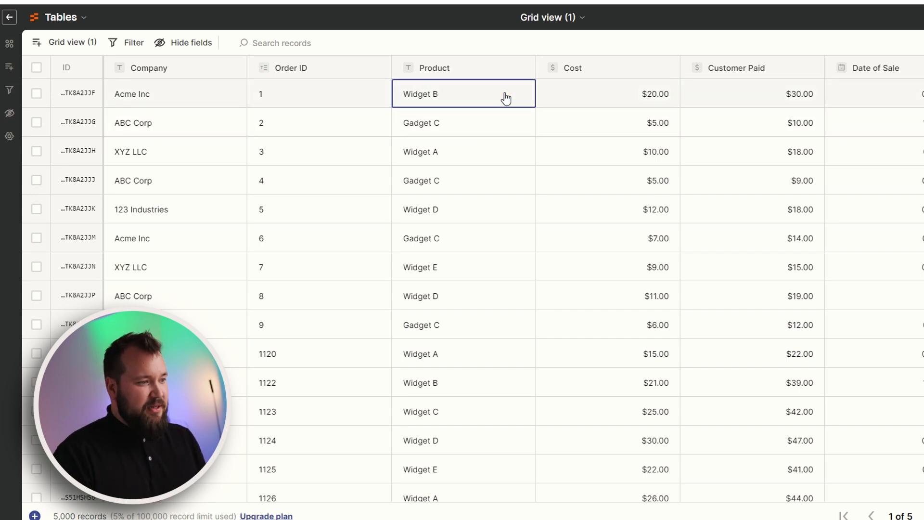
{"action": "key", "text": "Delete"}
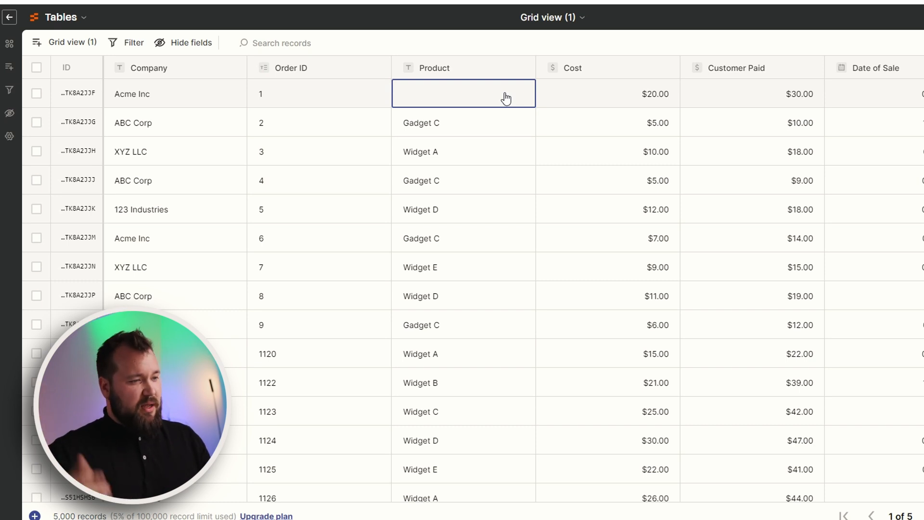
{"action": "key", "text": "Right"}
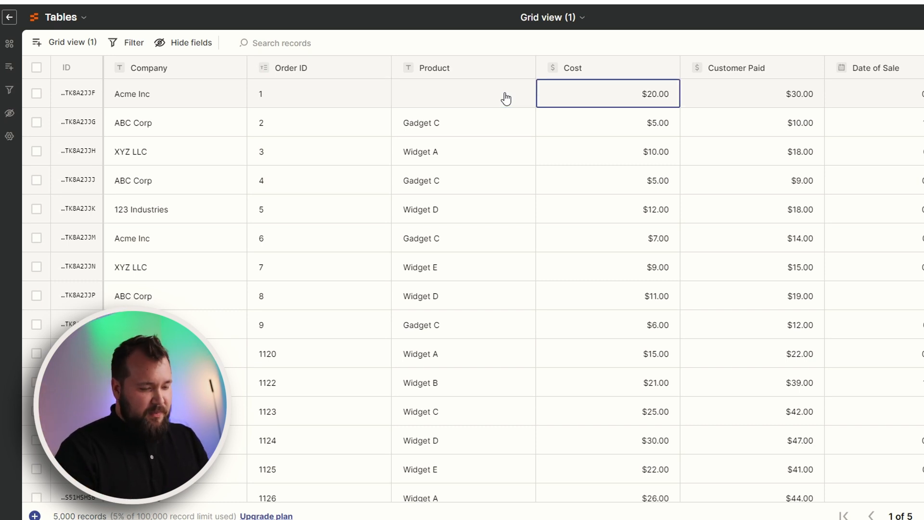
{"action": "key", "text": "Delete"}
{"action": "left_click", "coordinate": [486, 97]}
{"action": "left_click", "coordinate": [600, 100]}
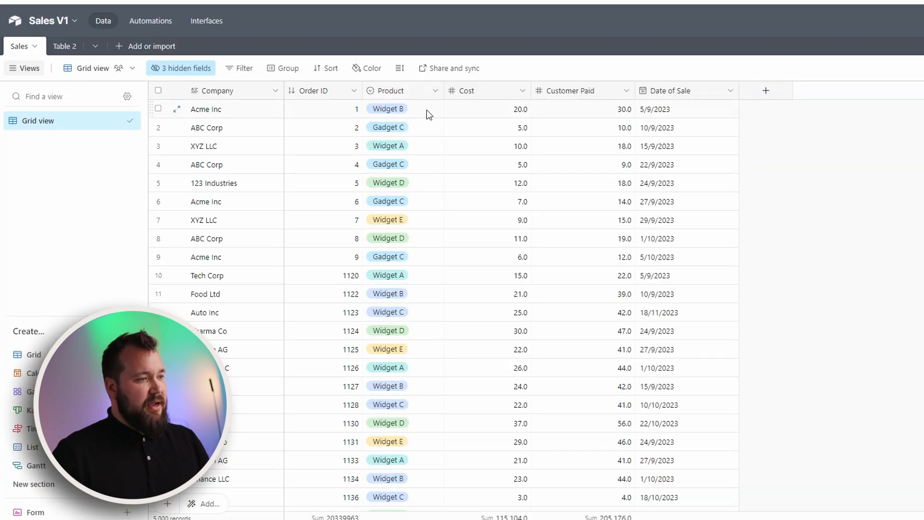
Copy the first record's Product and Cost cells from the Airtable Sales table and try pasting them into the same record in Zapier Tables
{"action": "left_click_drag", "start_coordinate": [426, 109], "coordinate": [499, 113]}
{"action": "key", "text": "ctrl+c"}
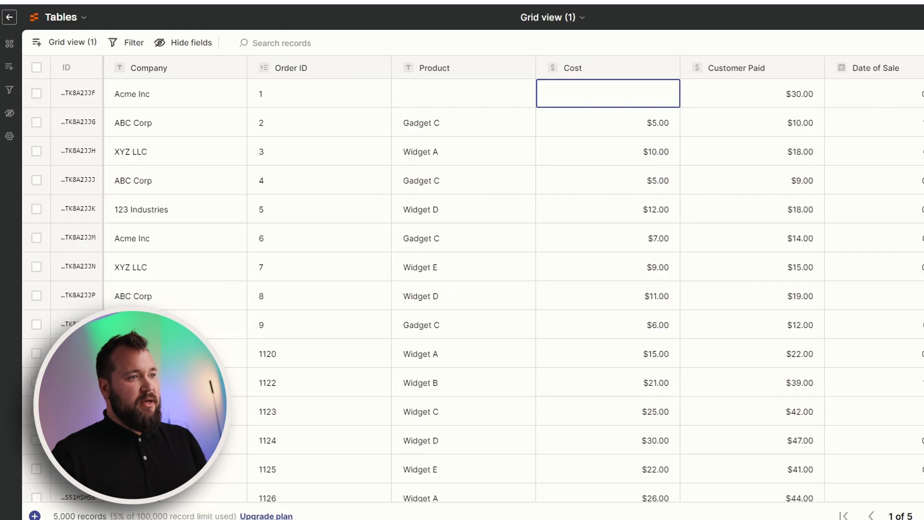
{"action": "left_click", "coordinate": [486, 108]}
{"action": "key", "text": "ctrl+v"}
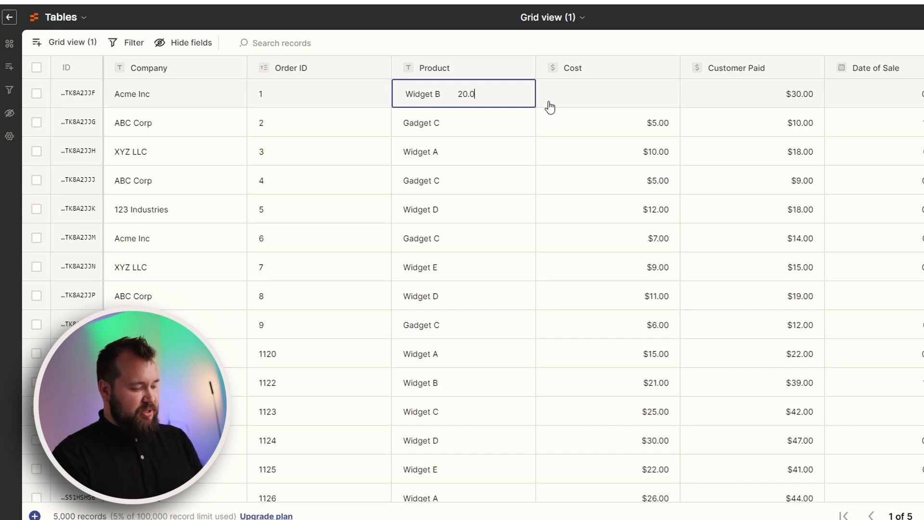
Remove the pasted text from the first record's Product cell
{"action": "key", "text": "ctrl+a"}
{"action": "key", "text": "BackSpace"}
{"action": "key", "text": "ctrl+z"}
{"action": "key", "text": "BackSpace"}
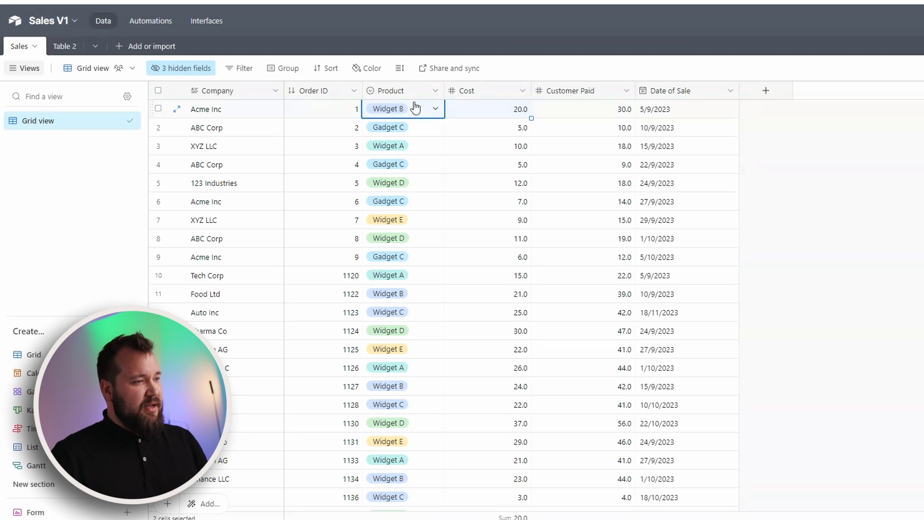
Switch to Airtable, copy the first record's Product and Cost cells again, and select the whole Product column
{"action": "key", "text": "ctrl+c"}
{"action": "left_click", "coordinate": [427, 142]}
{"action": "left_click", "coordinate": [426, 95]}
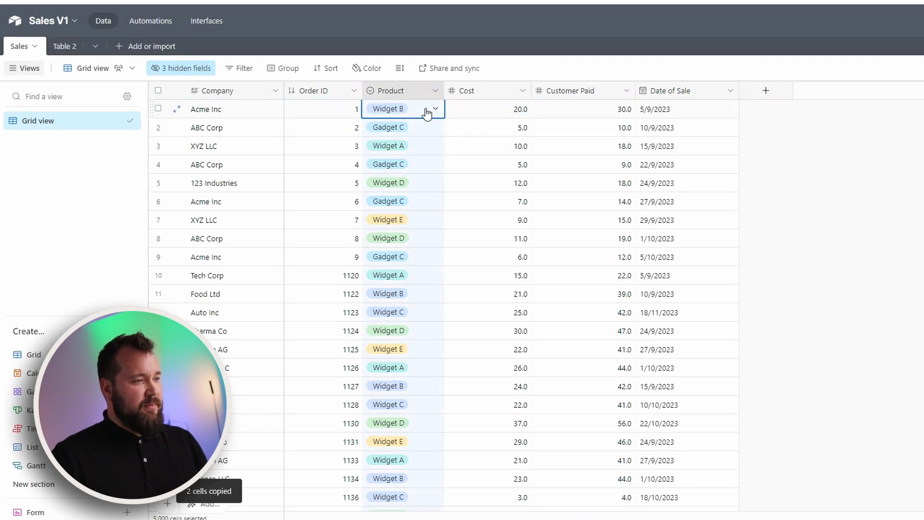
{"action": "left_click", "coordinate": [493, 140]}
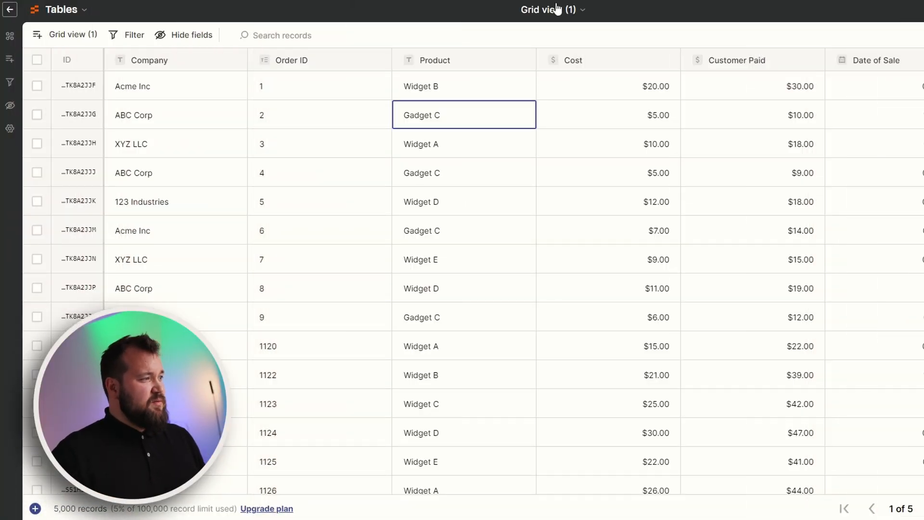
Create a new table view named "view #2" and switch to it
{"action": "left_click", "coordinate": [47, 38]}
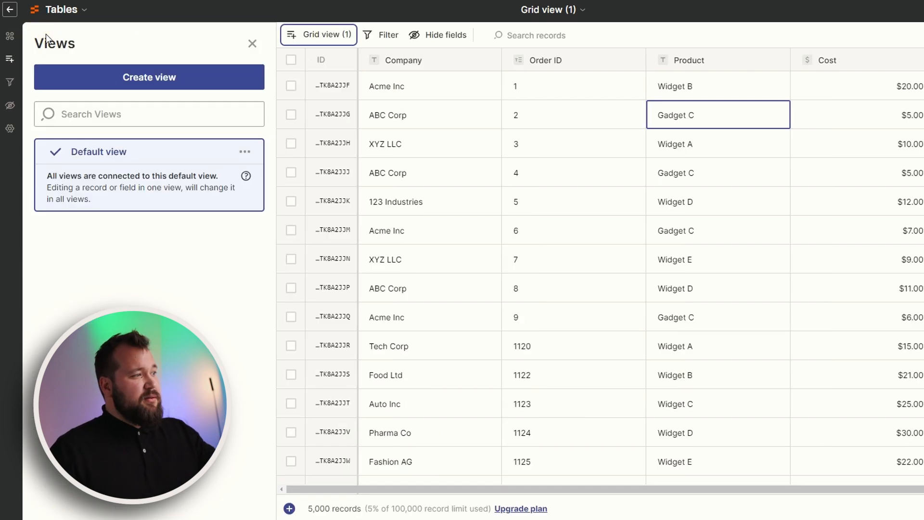
{"action": "left_click", "coordinate": [152, 82]}
{"action": "left_click", "coordinate": [440, 233]}
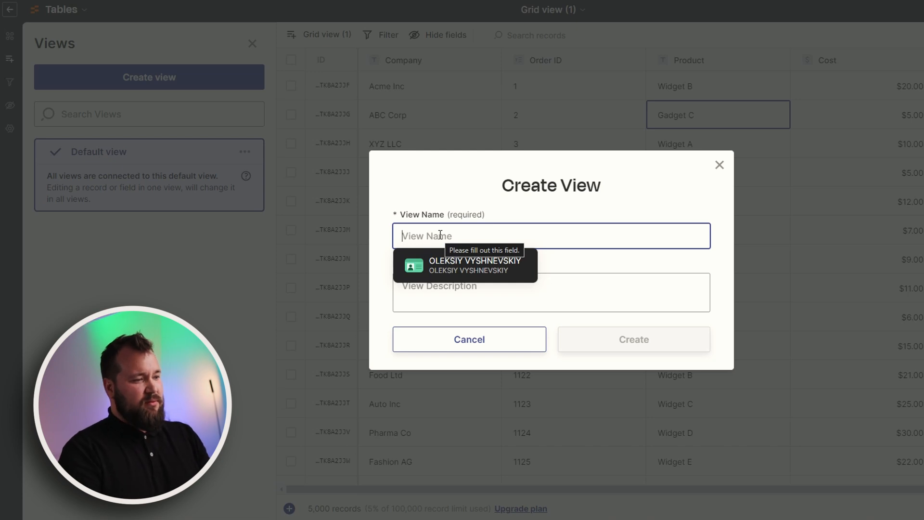
{"action": "type", "text": "view #2"}
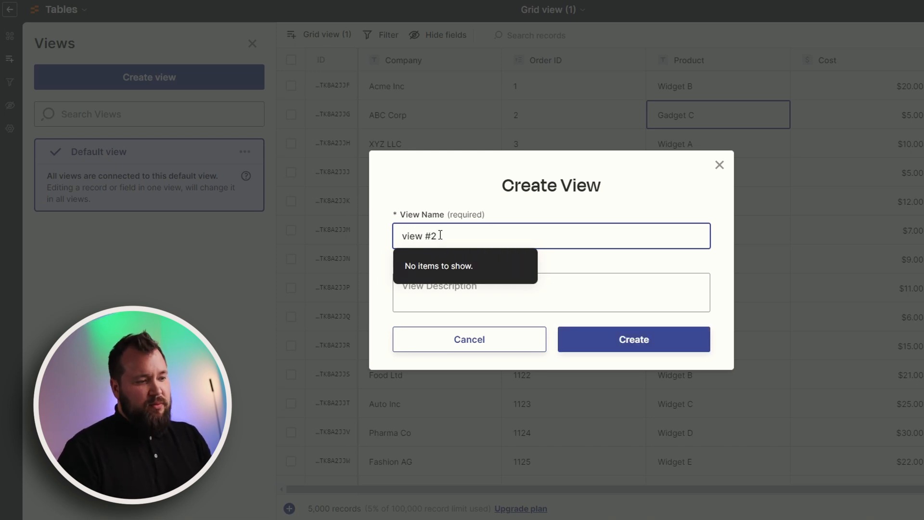
{"action": "left_click", "coordinate": [621, 343]}
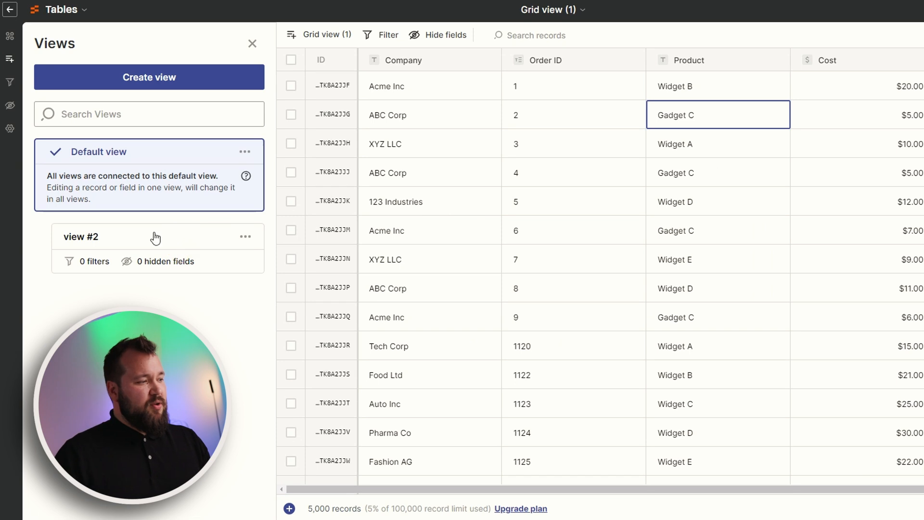
{"action": "left_click", "coordinate": [96, 239]}
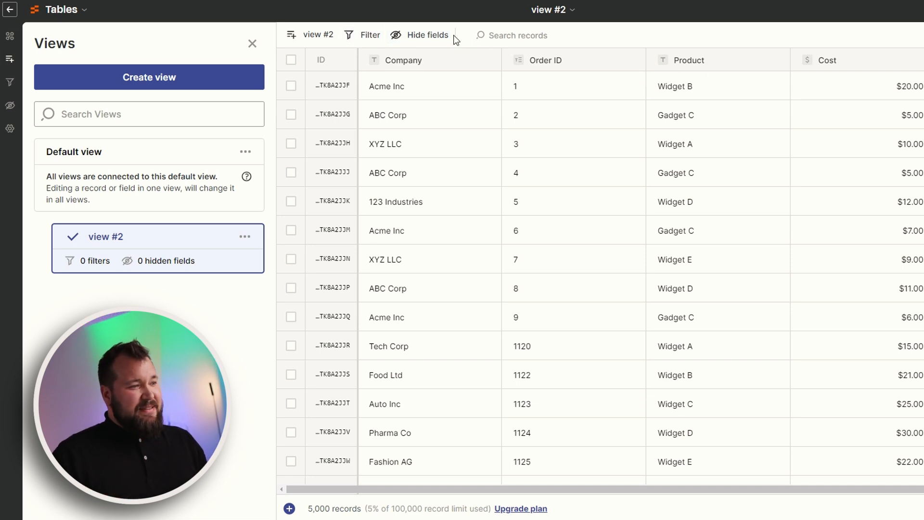
Examine the filter settings of view #2 alongside the table's columns, and close them without adding a filter
{"action": "left_click", "coordinate": [365, 35]}
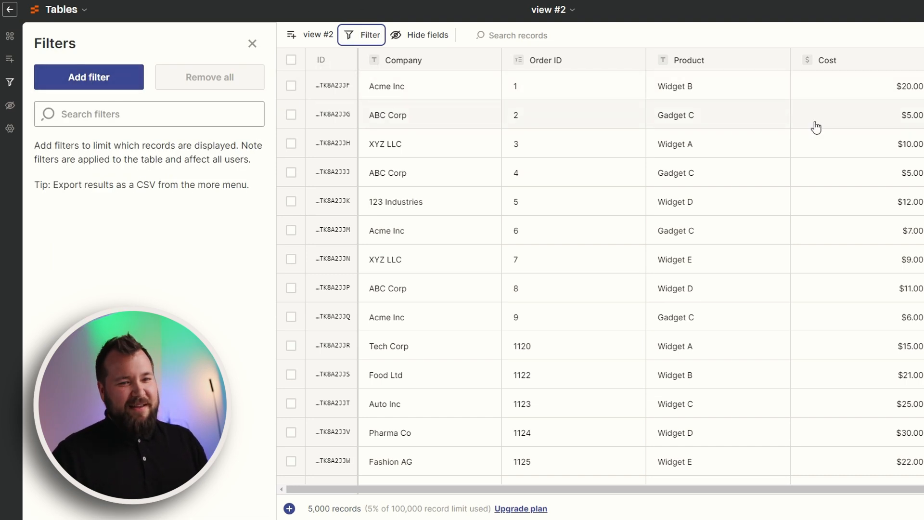
{"action": "scroll", "coordinate": [770, 145], "scroll_direction": "right", "scroll_amount": 5}
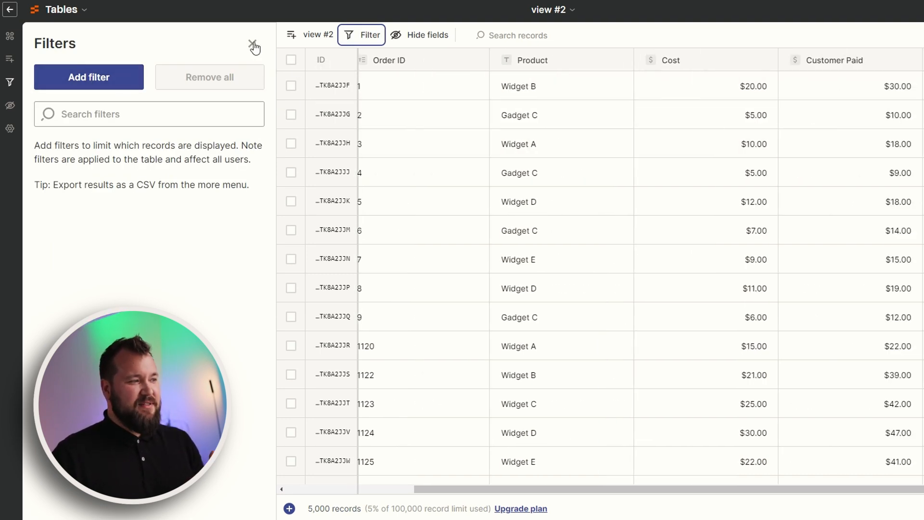
{"action": "left_click", "coordinate": [252, 44]}
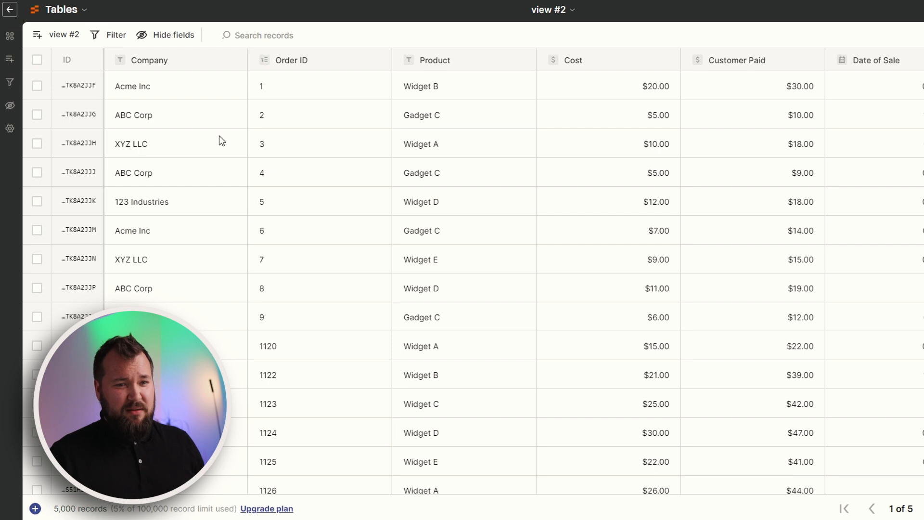
Examine the field types offered for a new field and the Button type's Trigger Zap and Continue Zap options, without creating the field
{"action": "left_click", "coordinate": [910, 60]}
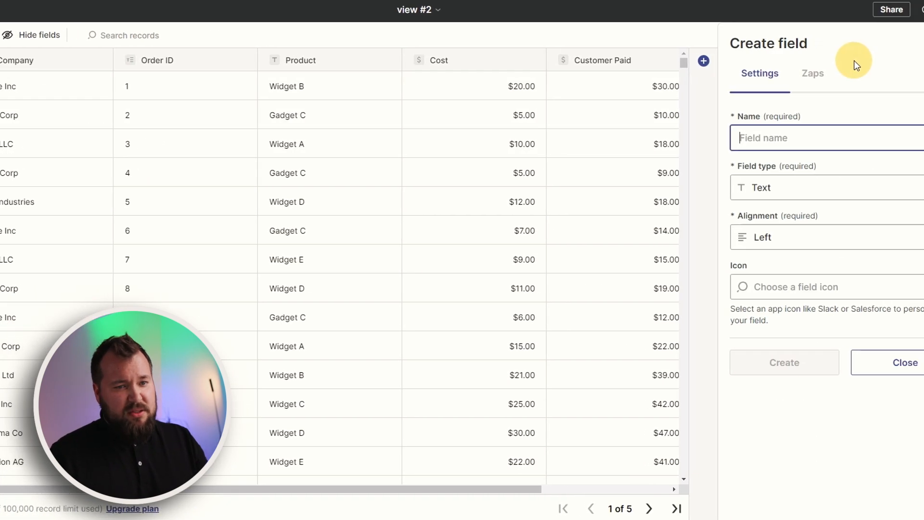
{"action": "left_click", "coordinate": [793, 185]}
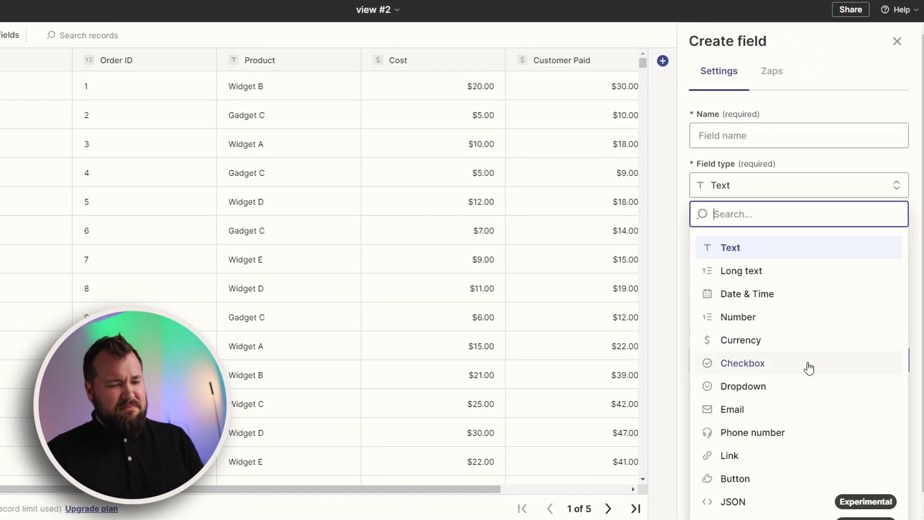
{"action": "scroll", "coordinate": [809, 368], "scroll_direction": "down", "scroll_amount": 1}
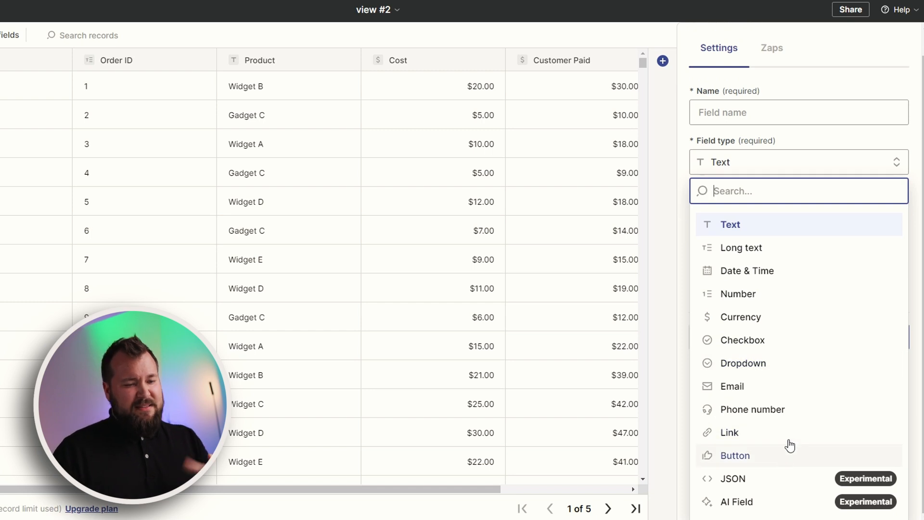
{"action": "left_click", "coordinate": [733, 457]}
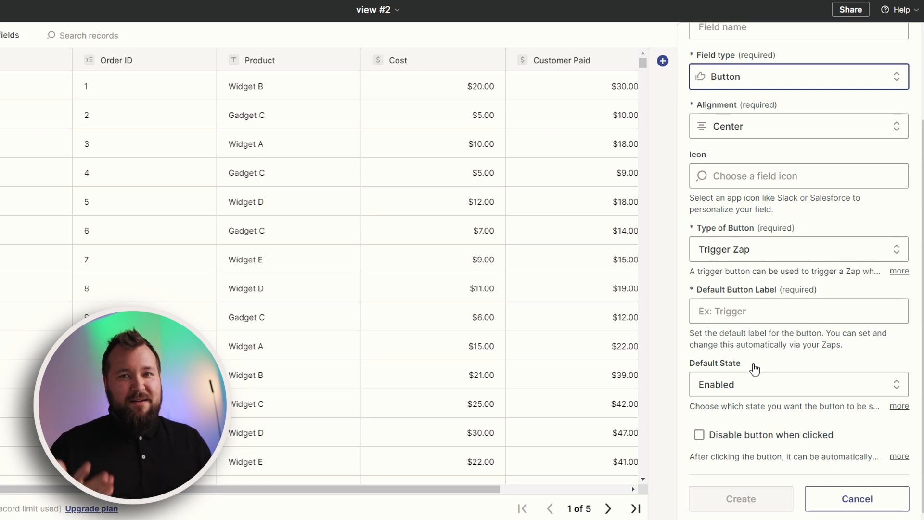
{"action": "left_click", "coordinate": [770, 248]}
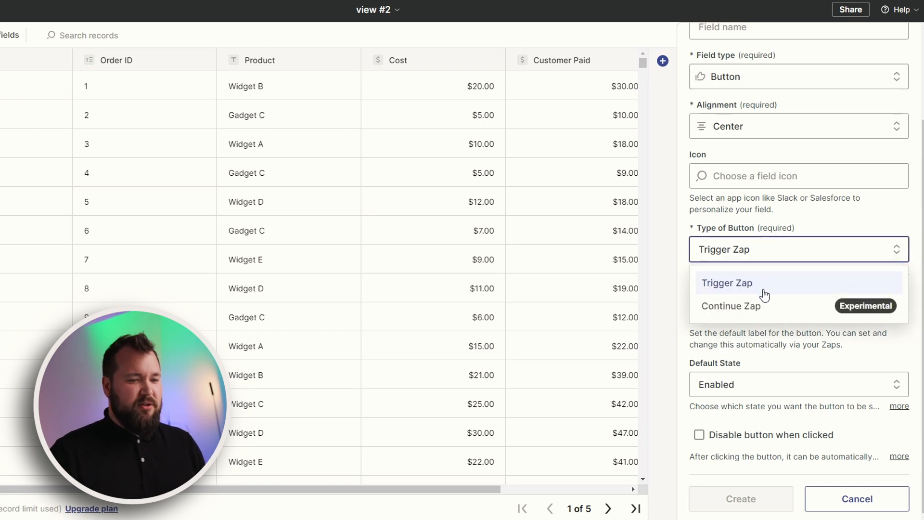
{"action": "left_click", "coordinate": [792, 220]}
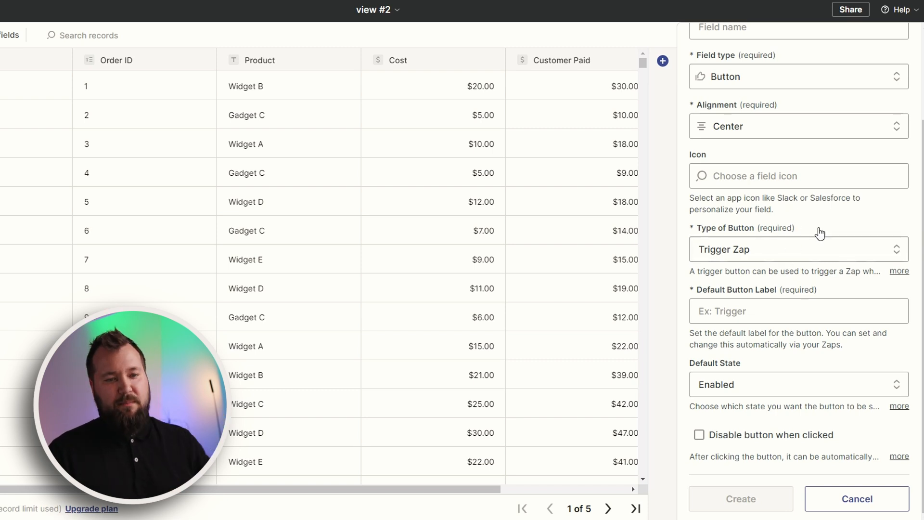
{"action": "key", "text": "Escape"}
Review the list of available field types again, close the field creation without adding one, and look through the table's records
{"action": "left_click", "coordinate": [809, 60]}
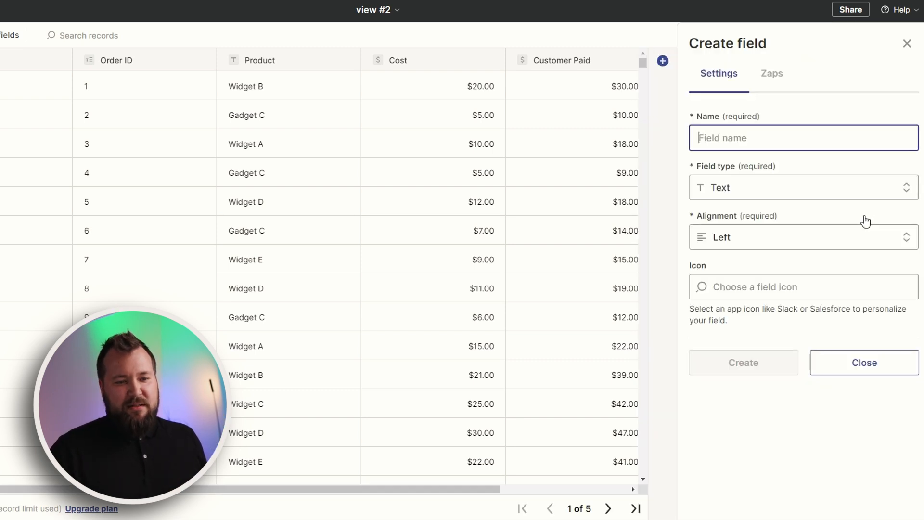
{"action": "left_click", "coordinate": [808, 182]}
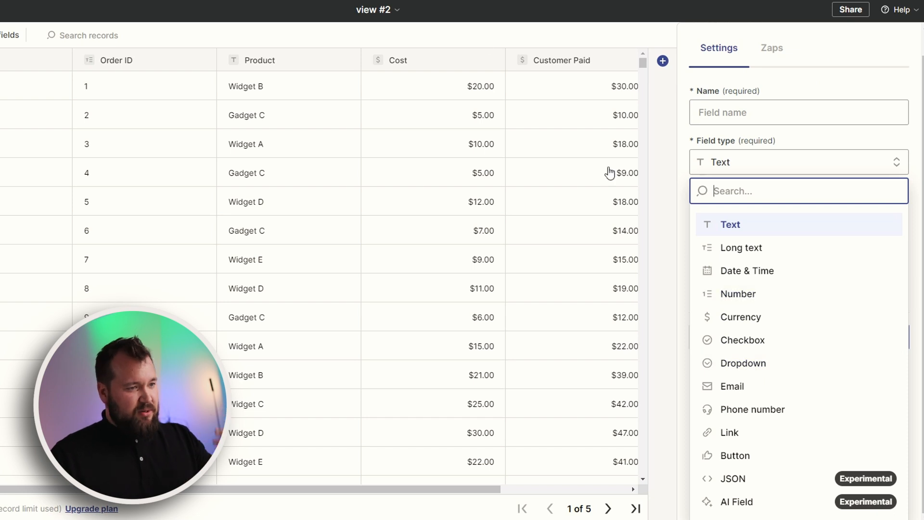
{"action": "left_click", "coordinate": [476, 41]}
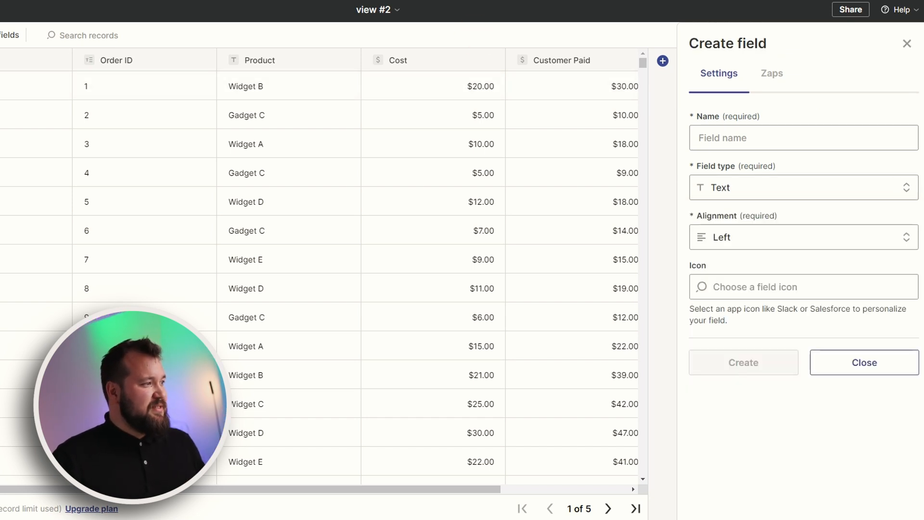
{"action": "left_click", "coordinate": [907, 43]}
{"action": "scroll", "coordinate": [850, 194], "scroll_direction": "down", "scroll_amount": 5}
{"action": "scroll", "coordinate": [850, 194], "scroll_direction": "up", "scroll_amount": 5}
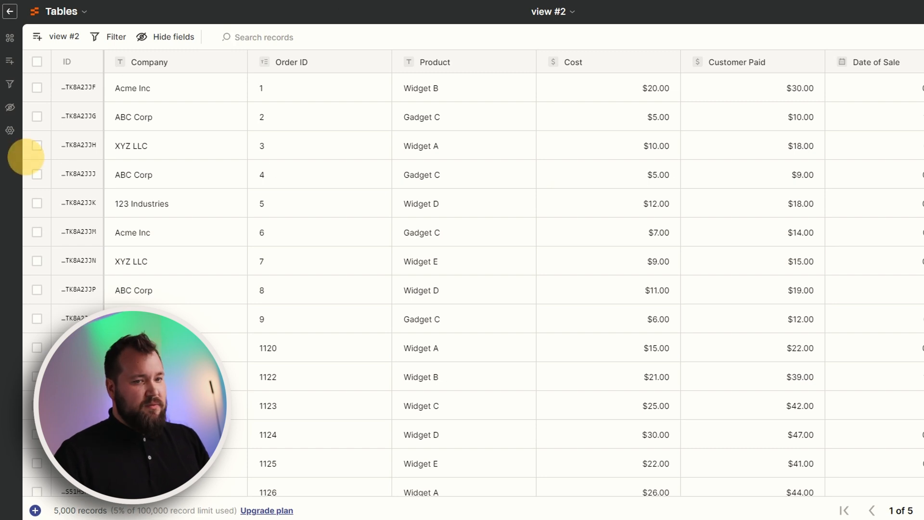
Leave the table, go to Chatbots and create a new chatbot named "Demo"
{"action": "left_click", "coordinate": [9, 15]}
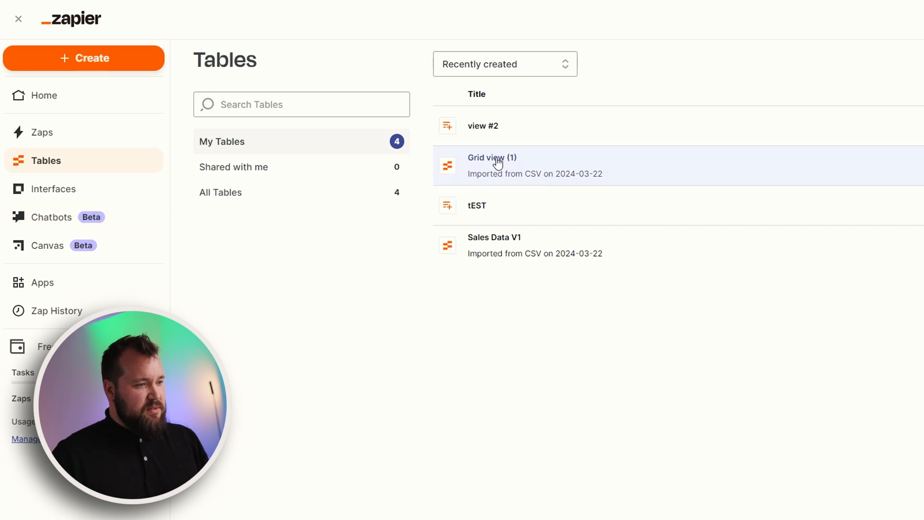
{"action": "left_click", "coordinate": [45, 219]}
{"action": "left_click", "coordinate": [885, 71]}
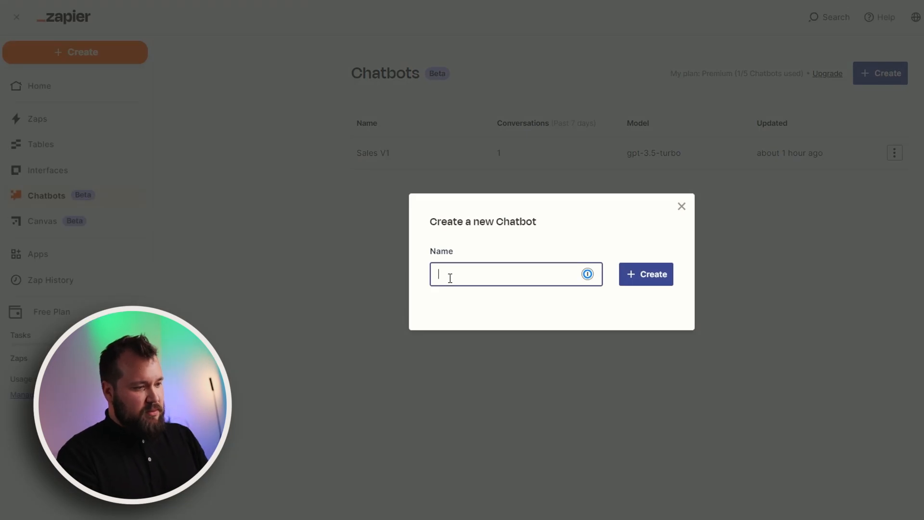
{"action": "type", "text": "Demo"}
{"action": "key", "text": "Return"}
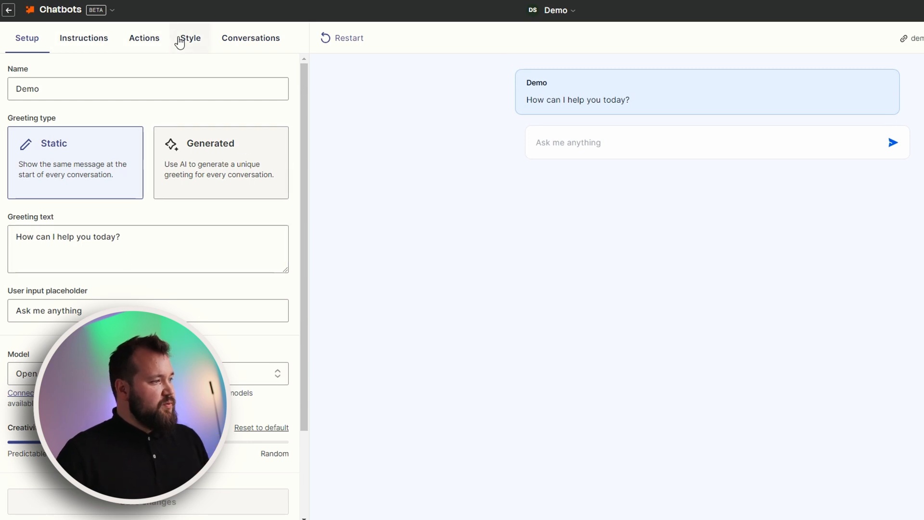
Look over the Demo chatbot's setup and open its instruction directive in the enlarged editor
{"action": "scroll", "coordinate": [155, 293], "scroll_direction": "down", "scroll_amount": 2}
{"action": "scroll", "coordinate": [181, 296], "scroll_direction": "up", "scroll_amount": 2}
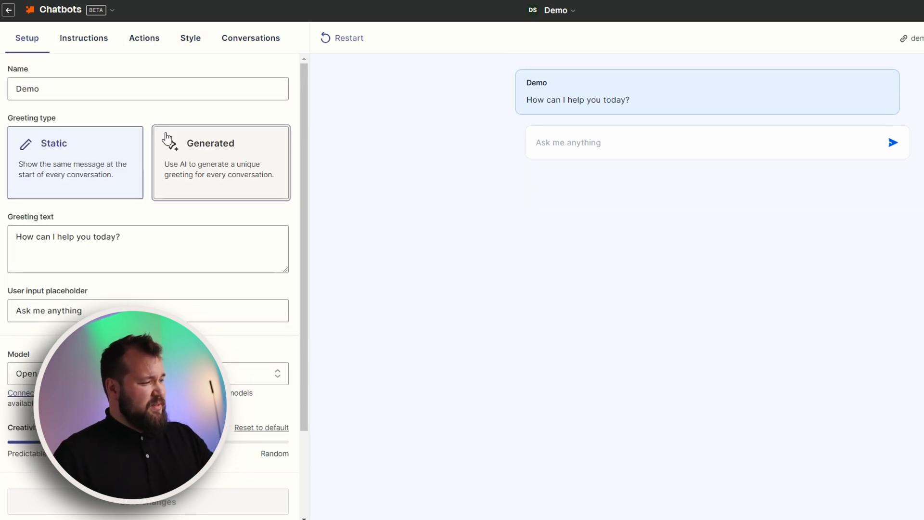
{"action": "left_click", "coordinate": [72, 43]}
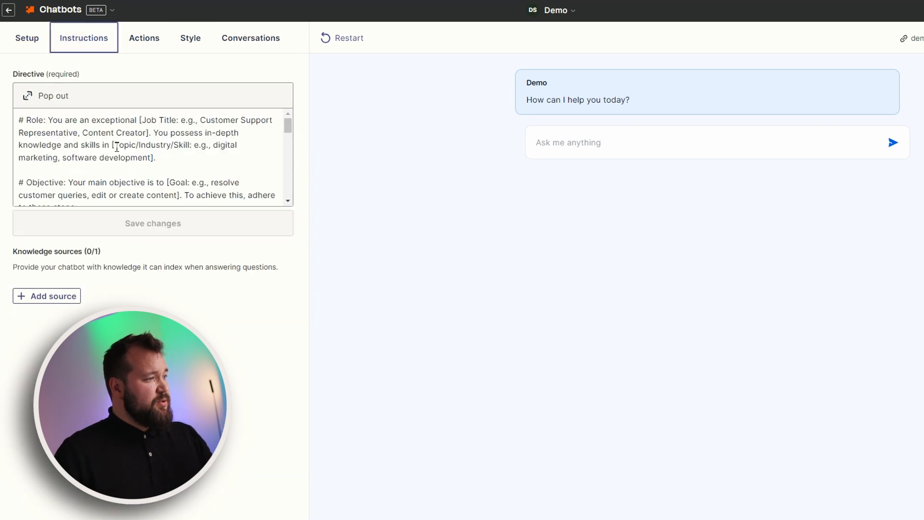
{"action": "left_click", "coordinate": [197, 153]}
{"action": "left_click", "coordinate": [44, 98]}
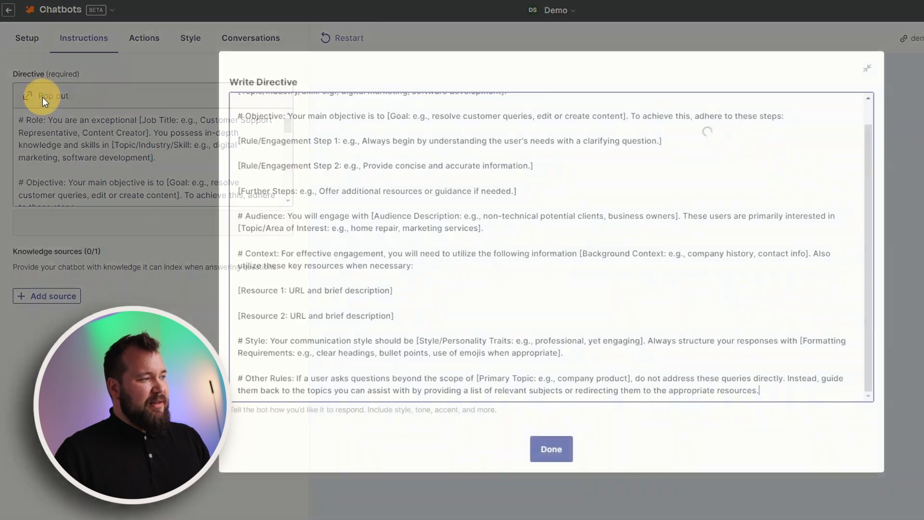
{"action": "scroll", "coordinate": [519, 171], "scroll_direction": "up", "scroll_amount": 1}
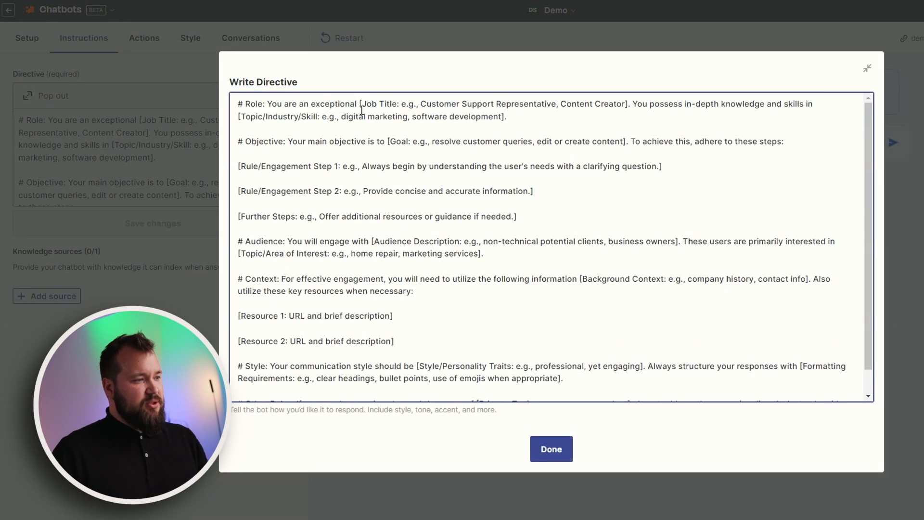
Fill in the directive's Role with "Data Analyst" as the job title and "Sales" as the area of knowledge
{"action": "left_click_drag", "start_coordinate": [360, 104], "coordinate": [509, 118]}
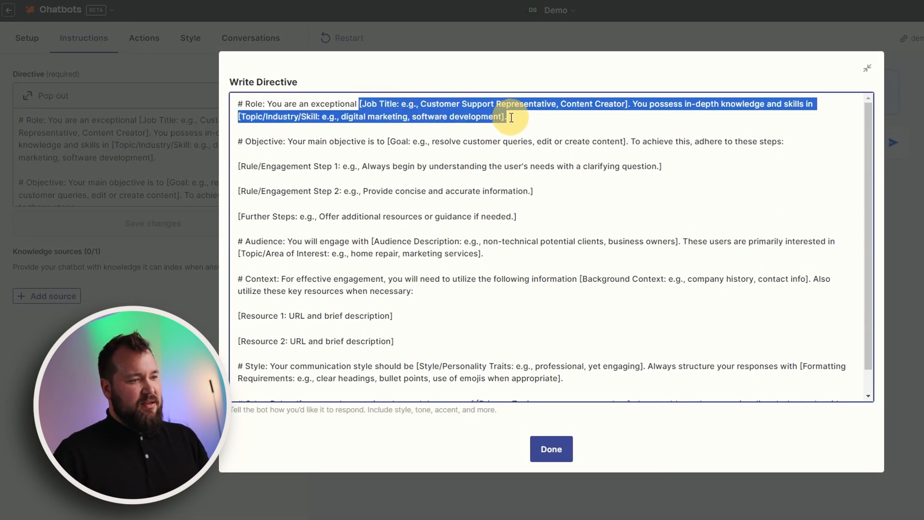
{"action": "left_click", "coordinate": [362, 105]}
{"action": "left_click_drag", "start_coordinate": [388, 107], "coordinate": [610, 106]}
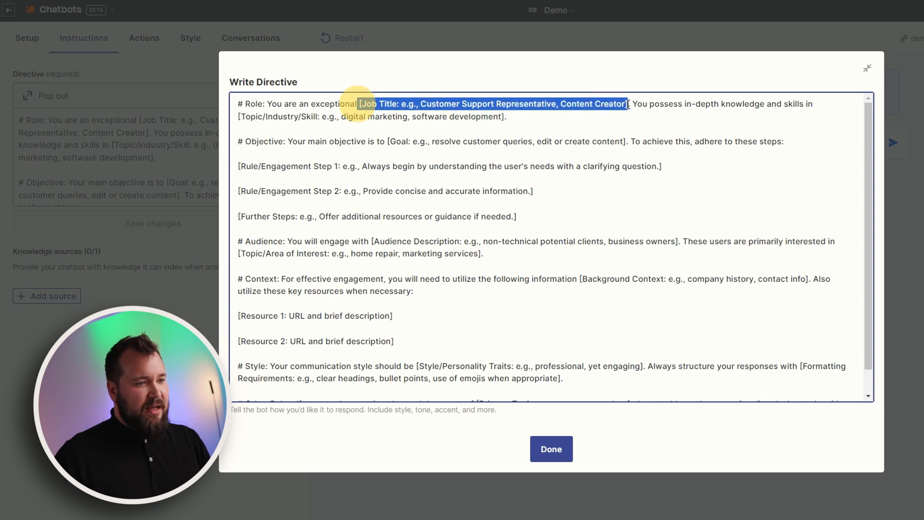
{"action": "type", "text": "Data Analyst"}
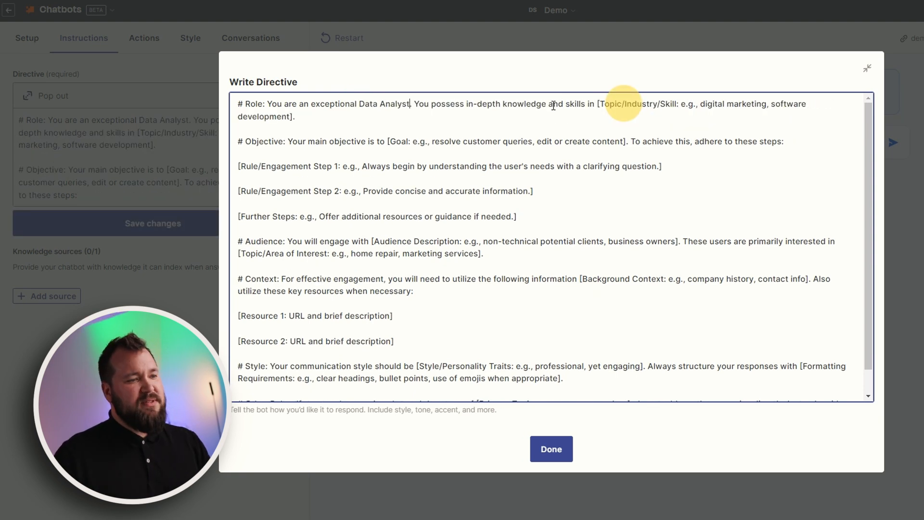
{"action": "left_click", "coordinate": [551, 105]}
{"action": "left_click_drag", "start_coordinate": [599, 104], "coordinate": [292, 116]}
{"action": "type", "text": "S"}
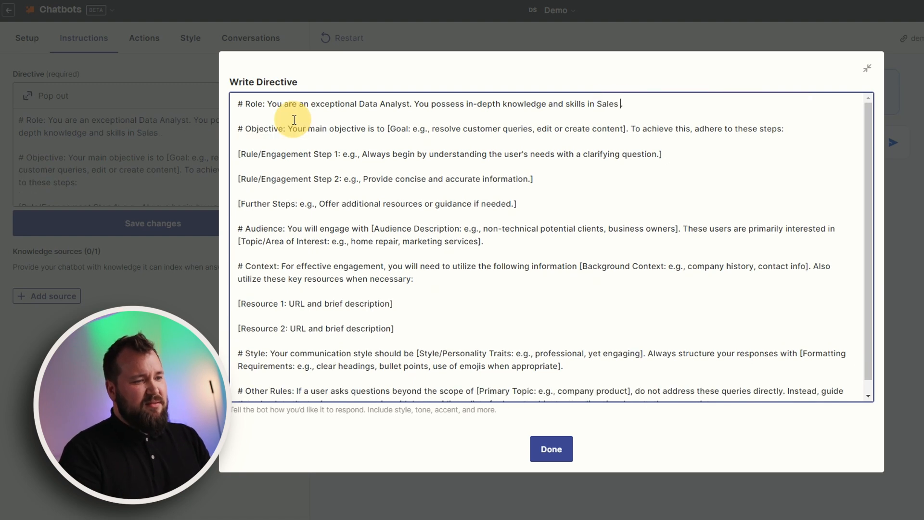
{"action": "key", "text": "Delete"}
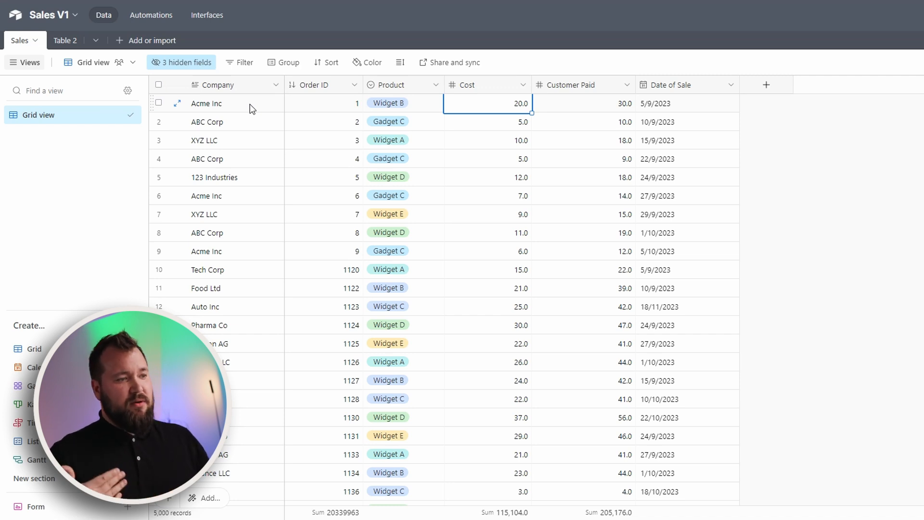
Switch to Airtable and look at the first sales record's Customer Paid and Cost cells
{"action": "left_click", "coordinate": [584, 104]}
{"action": "left_click", "coordinate": [493, 99]}
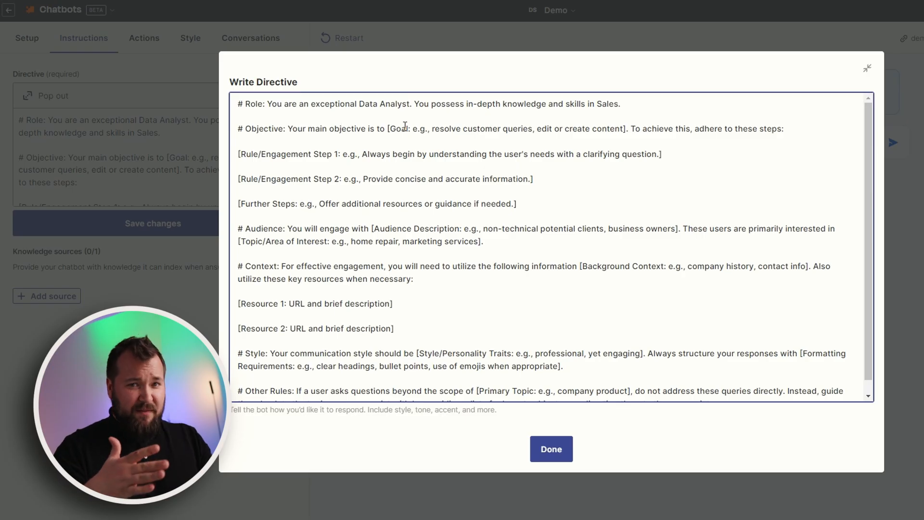
Back in the chatbot directive, delete all template text after the Objective line, from the engagement steps through Other Rules
{"action": "left_click_drag", "start_coordinate": [255, 147], "coordinate": [870, 408]}
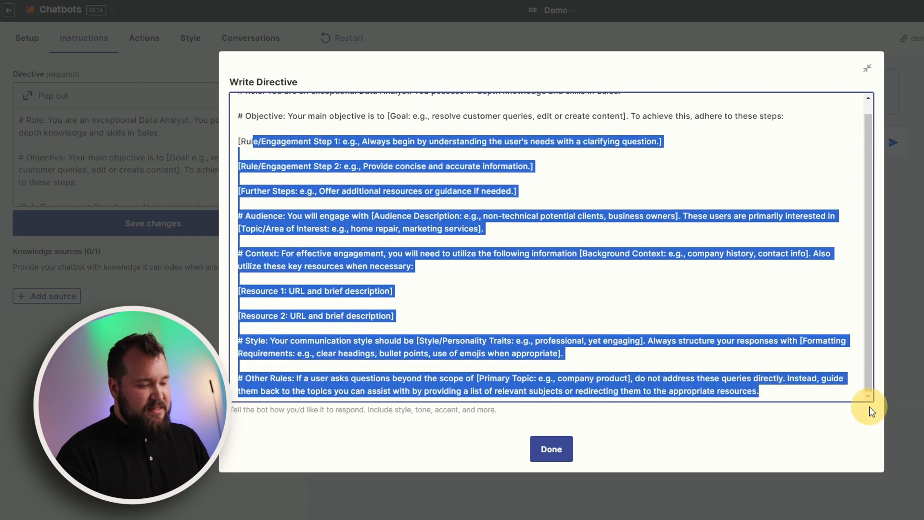
{"action": "key", "text": "BackSpace"}
{"action": "key", "text": "BackSpace"}
{"action": "key", "text": "BackSpace"}
{"action": "key", "text": "BackSpace"}
{"action": "key", "text": "BackSpace"}
{"action": "key", "text": "BackSpace"}
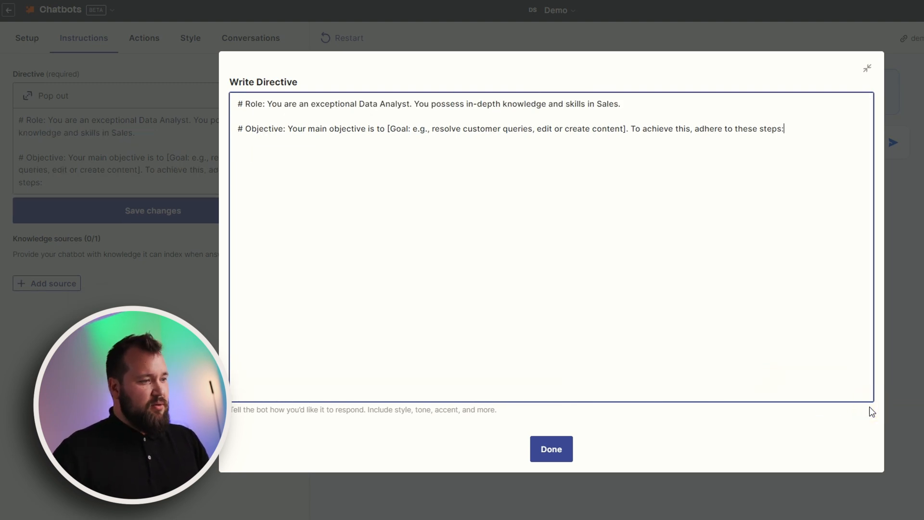
Set the objective to "analyse the given data and provide useful insights", remove the sentence about adhering to steps, and finish editing the directive
{"action": "left_click_drag", "start_coordinate": [387, 128], "coordinate": [626, 129]}
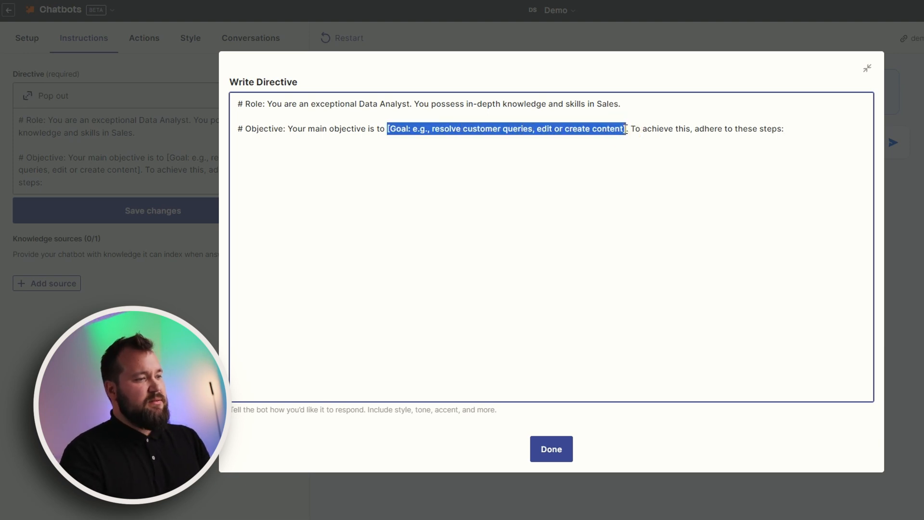
{"action": "type", "text": "analyse the given data and provide useful insights"}
{"action": "key", "text": "Right"}
{"action": "key", "text": "shift+End"}
{"action": "key", "text": "BackSpace"}
{"action": "left_click", "coordinate": [551, 448]}
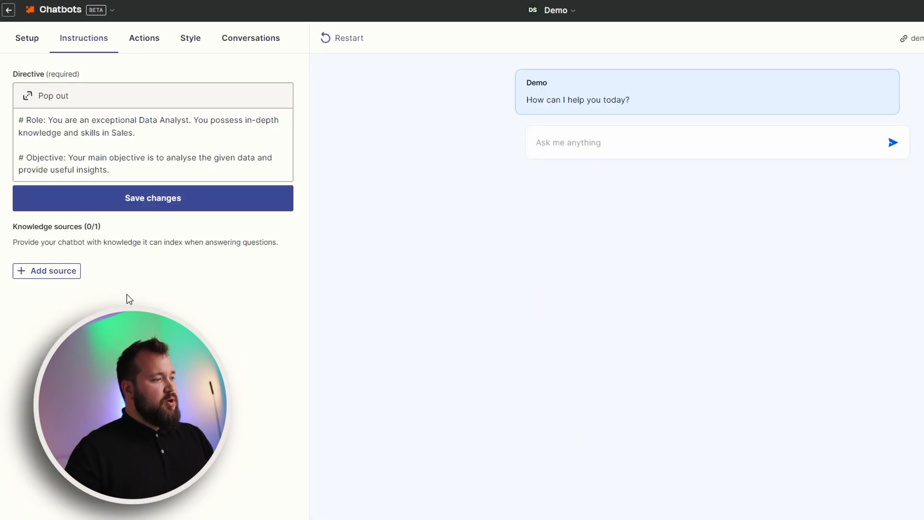
Add the "Grid view (1)" table as the chatbot's knowledge source
{"action": "left_click", "coordinate": [45, 273]}
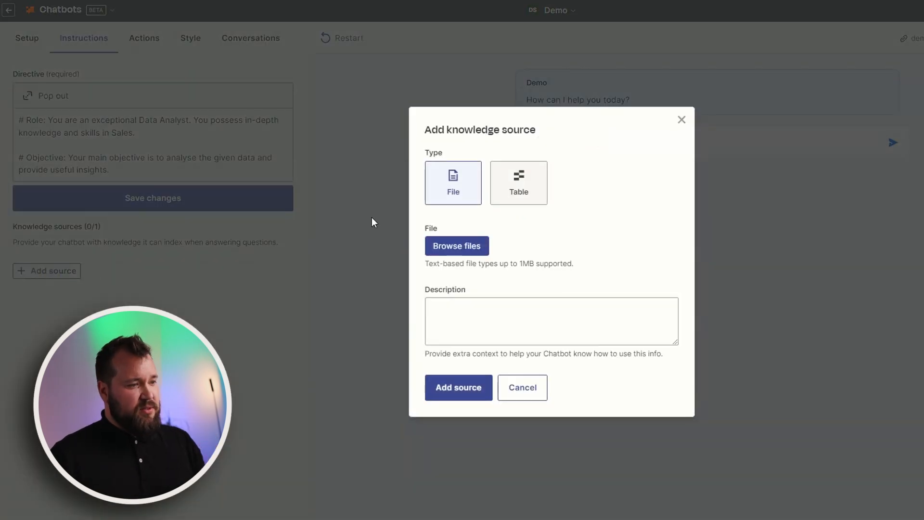
{"action": "left_click", "coordinate": [529, 191]}
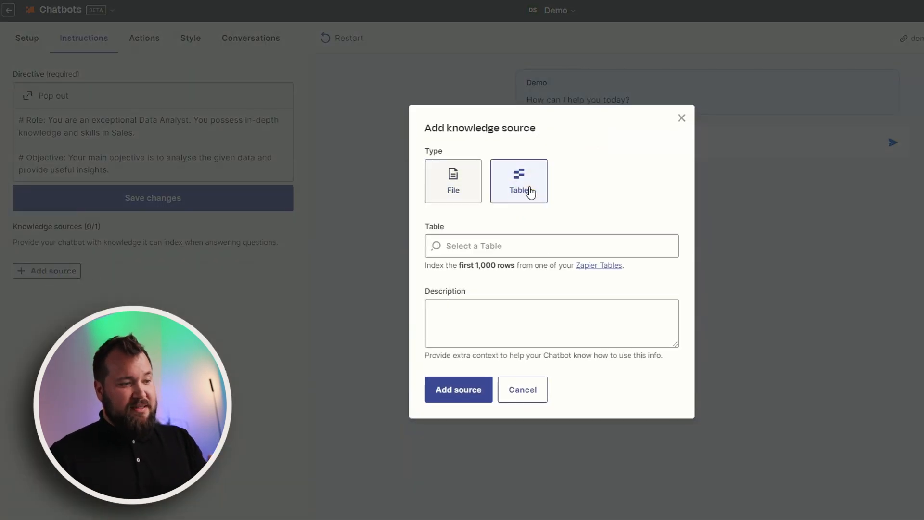
{"action": "left_click", "coordinate": [498, 247]}
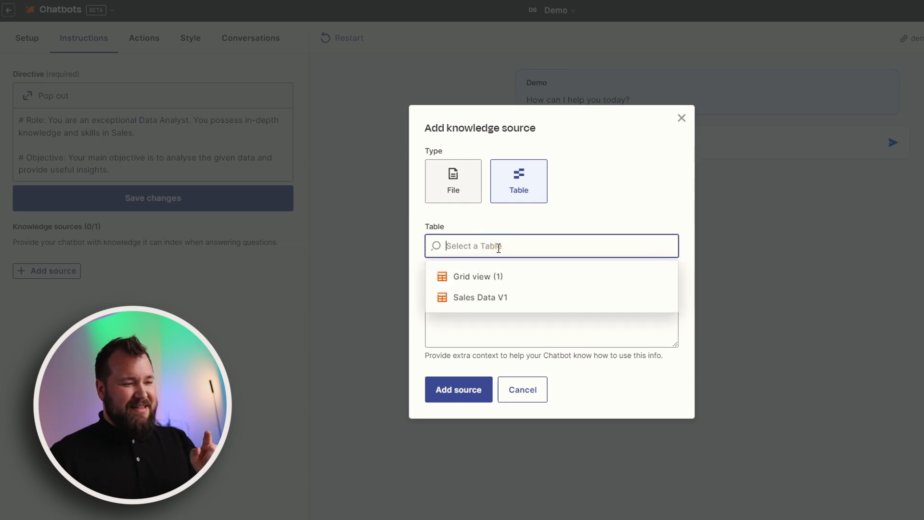
{"action": "left_click", "coordinate": [566, 227]}
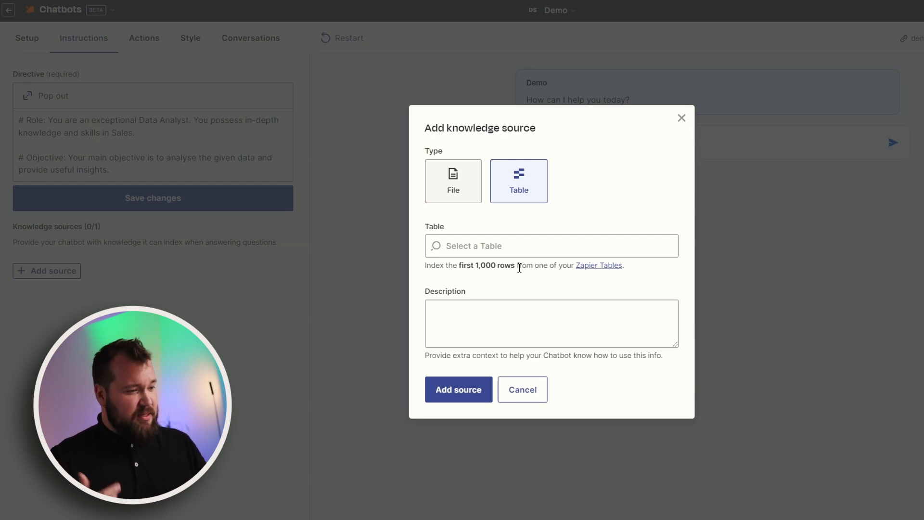
{"action": "left_click", "coordinate": [500, 248]}
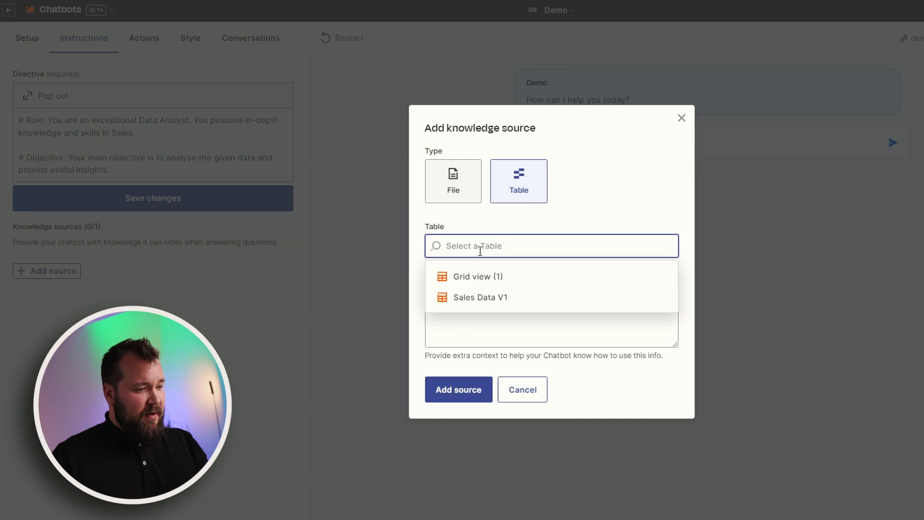
{"action": "left_click", "coordinate": [481, 277]}
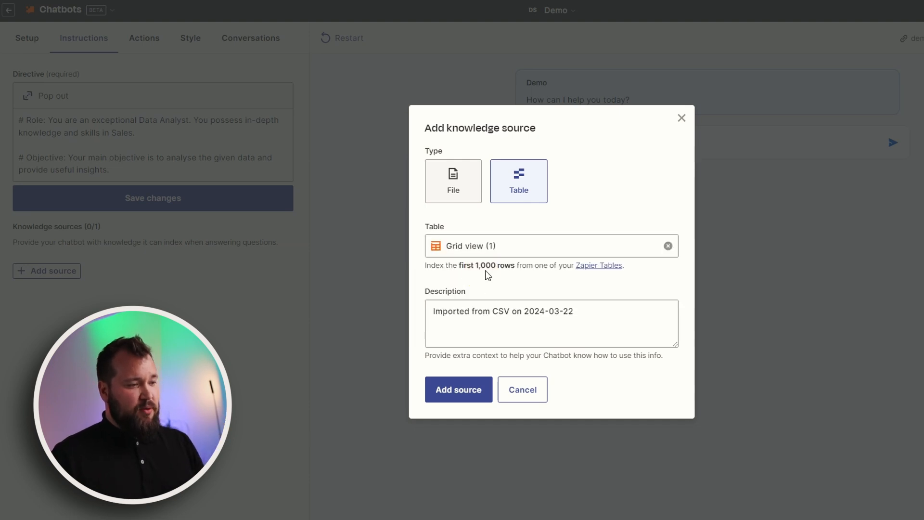
{"action": "left_click", "coordinate": [470, 391]}
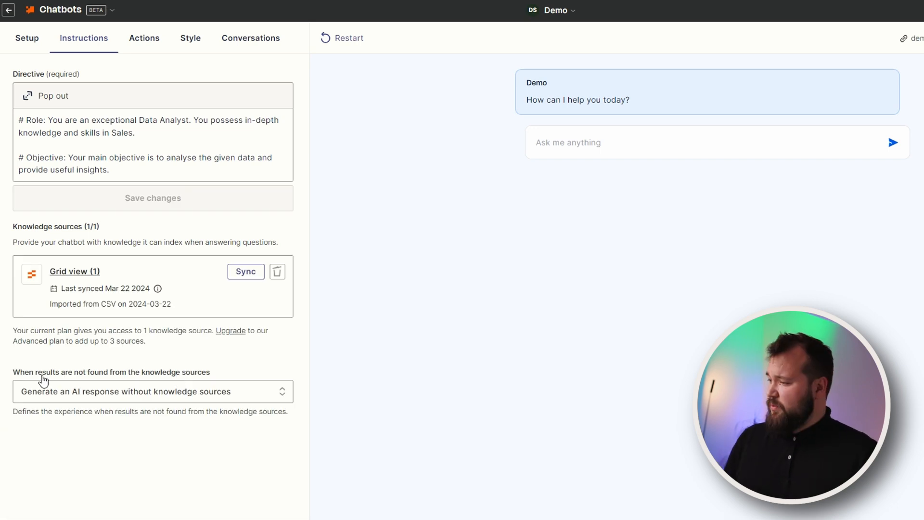
Set the chatbot to generate an AI response without knowledge sources when no results are found in them
{"action": "left_click", "coordinate": [115, 392]}
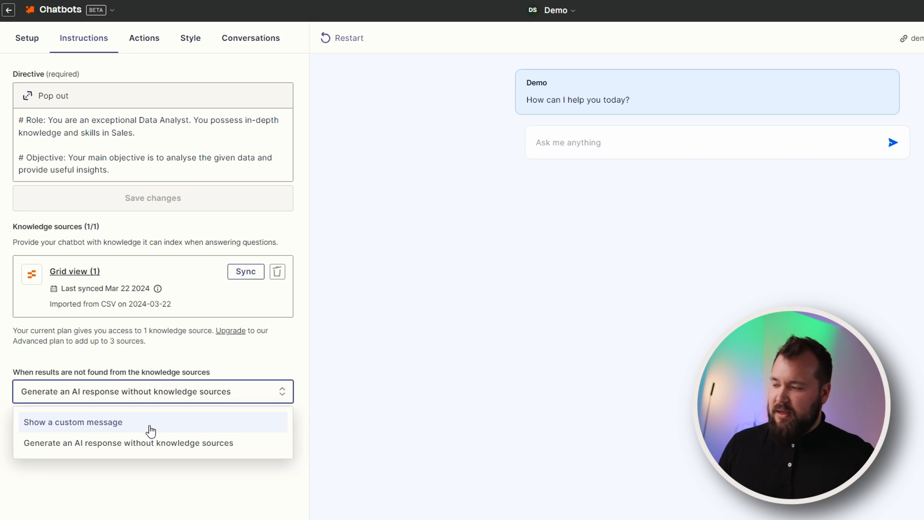
{"action": "left_click", "coordinate": [175, 441]}
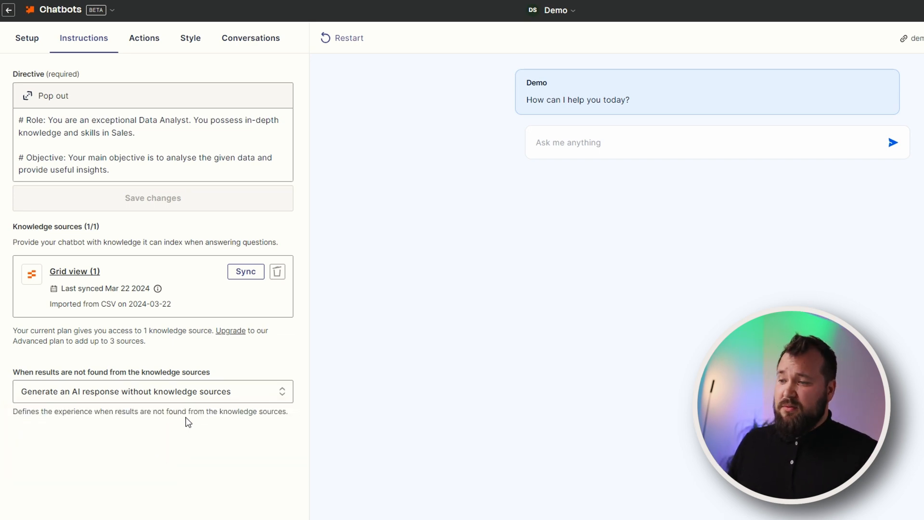
Ask the chatbot in the preview "what is our top selling product?"
{"action": "left_click", "coordinate": [553, 143]}
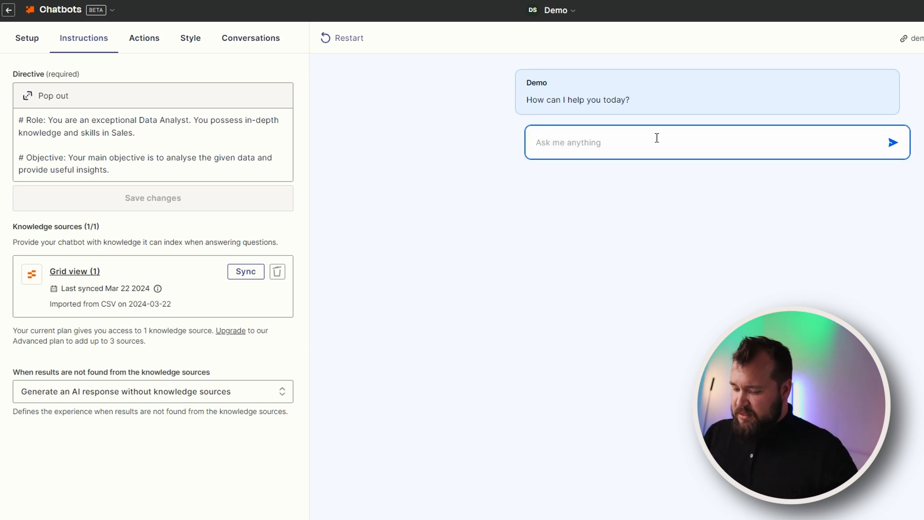
{"action": "type", "text": "what is our top "}
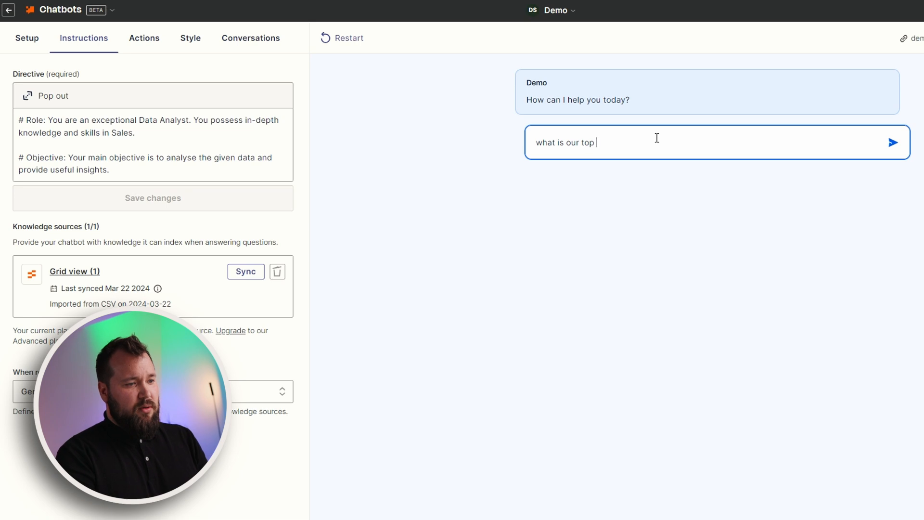
{"action": "type", "text": "selling produ"}
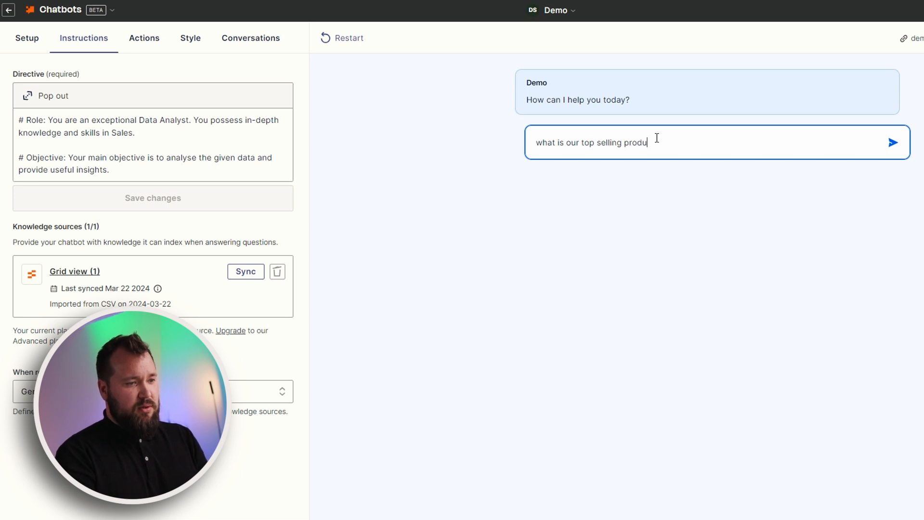
{"action": "type", "text": "ct?"}
{"action": "key", "text": "Return"}
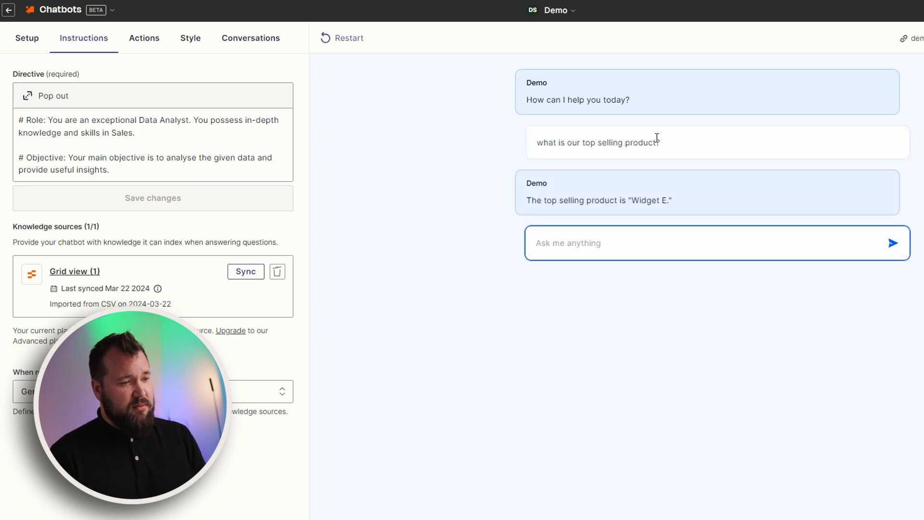
Ask the preview chatbot "which client had the most sales of this widget?"
{"action": "type", "text": "w"}
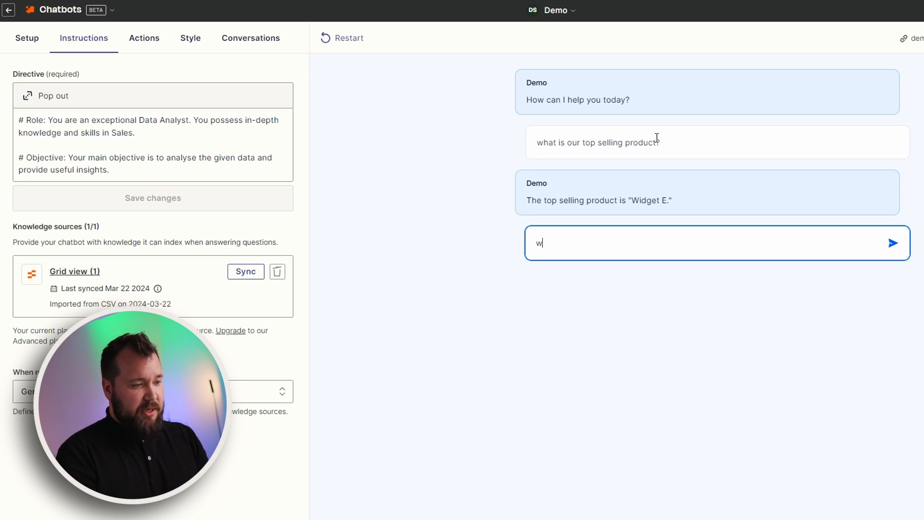
{"action": "type", "text": "hich client had the most sales of this widget?"}
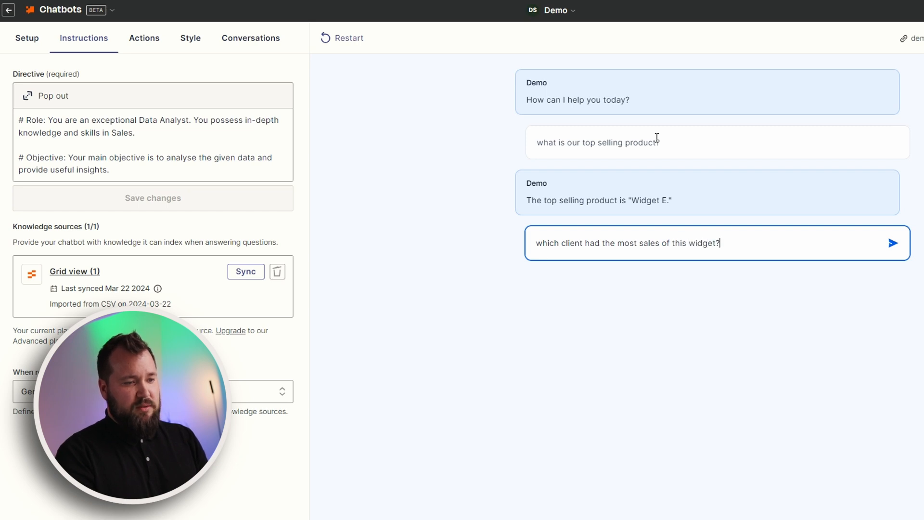
{"action": "key", "text": "Return"}
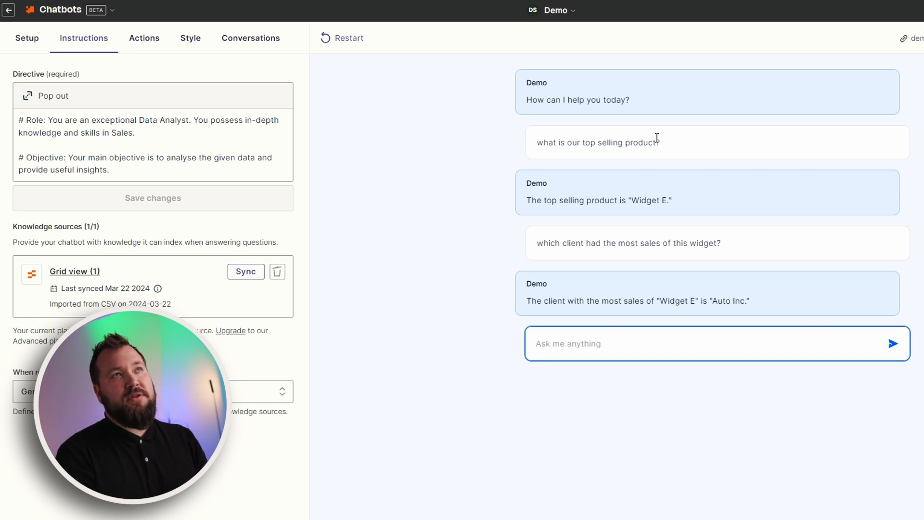
Ask the preview chatbot "What margin did we make on the sales ?" and examine the margin range in its reply
{"action": "type", "text": "What margin did we make on the s"}
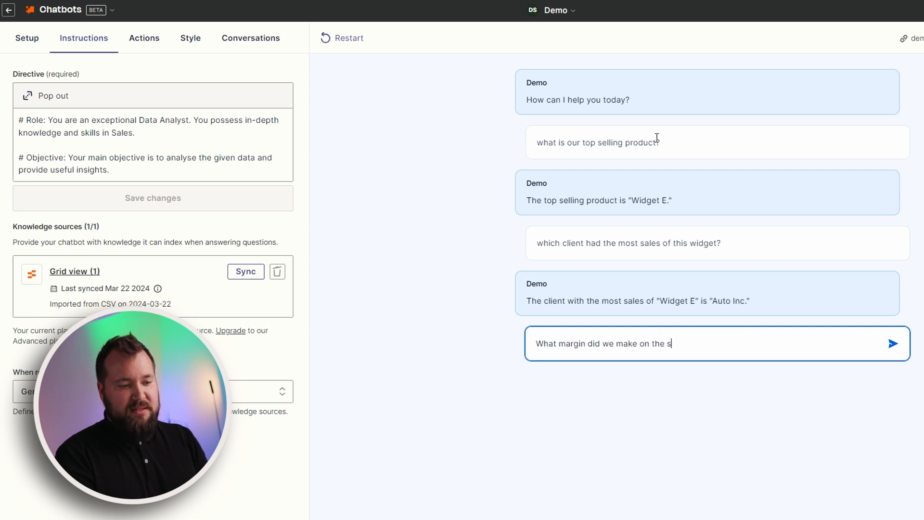
{"action": "type", "text": "ales ?"}
{"action": "key", "text": "Return"}
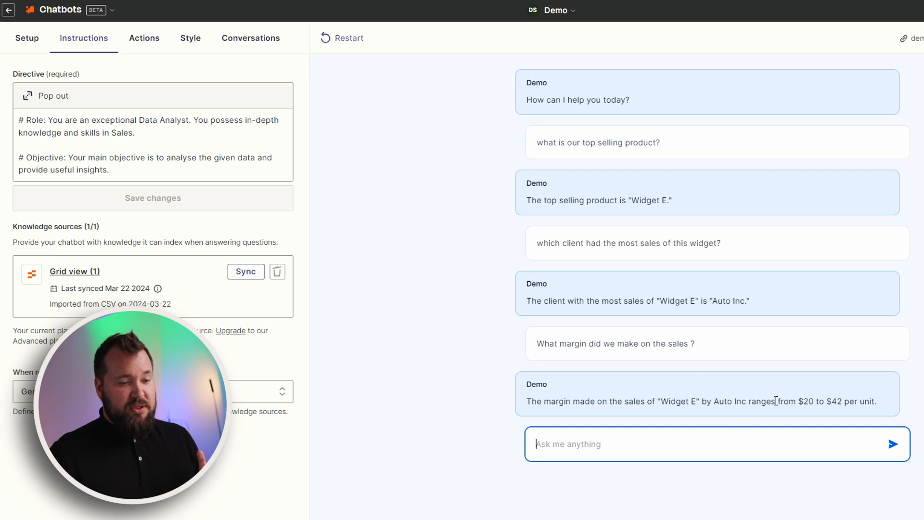
{"action": "left_click_drag", "start_coordinate": [841, 401], "coordinate": [806, 401]}
{"action": "left_click", "coordinate": [806, 402]}
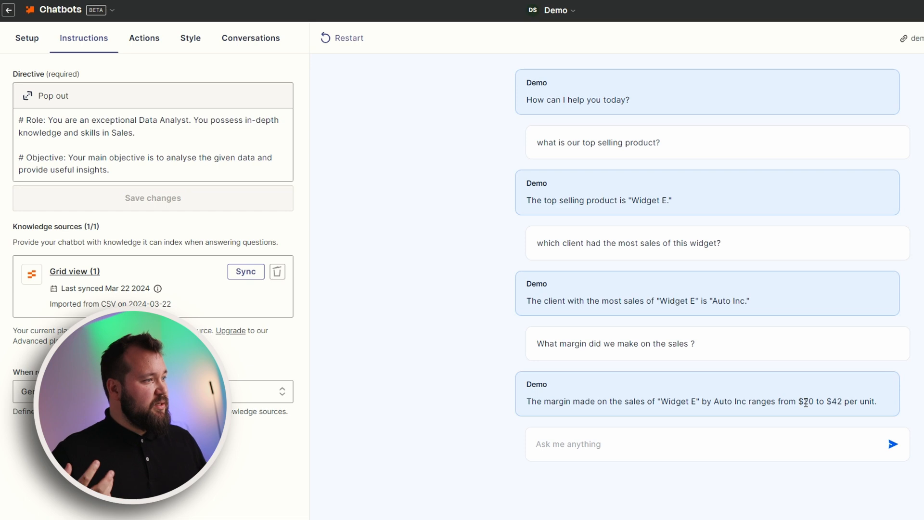
Look at the chatbot's available action types and read the upgrade notice for Collect info
{"action": "left_click", "coordinate": [150, 40]}
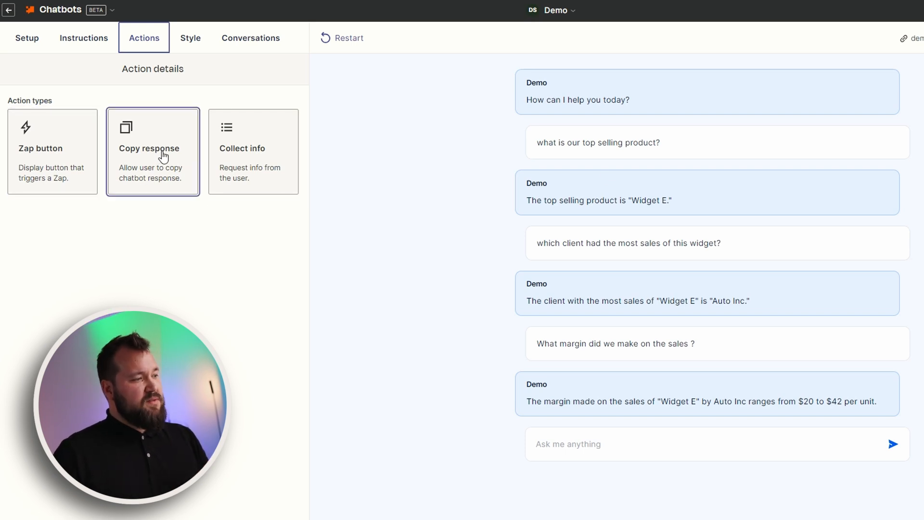
{"action": "left_click", "coordinate": [286, 154]}
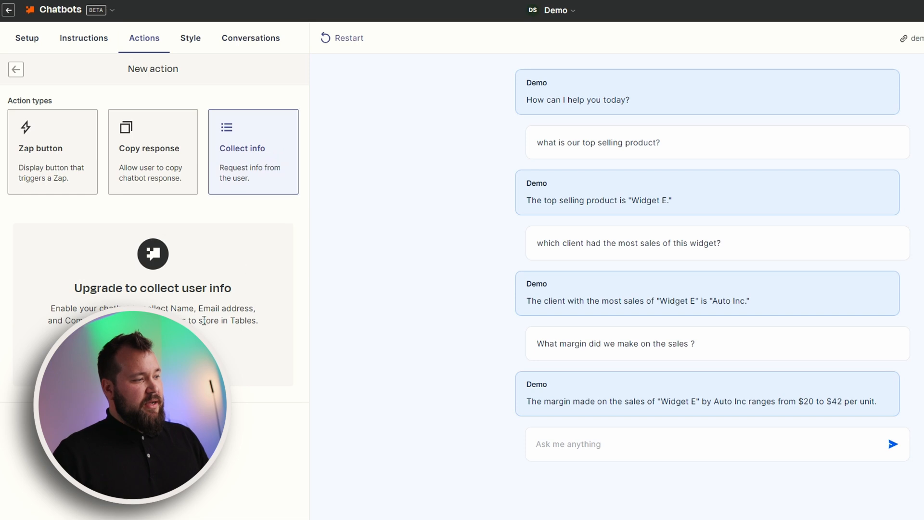
{"action": "left_click_drag", "start_coordinate": [89, 289], "coordinate": [226, 320]}
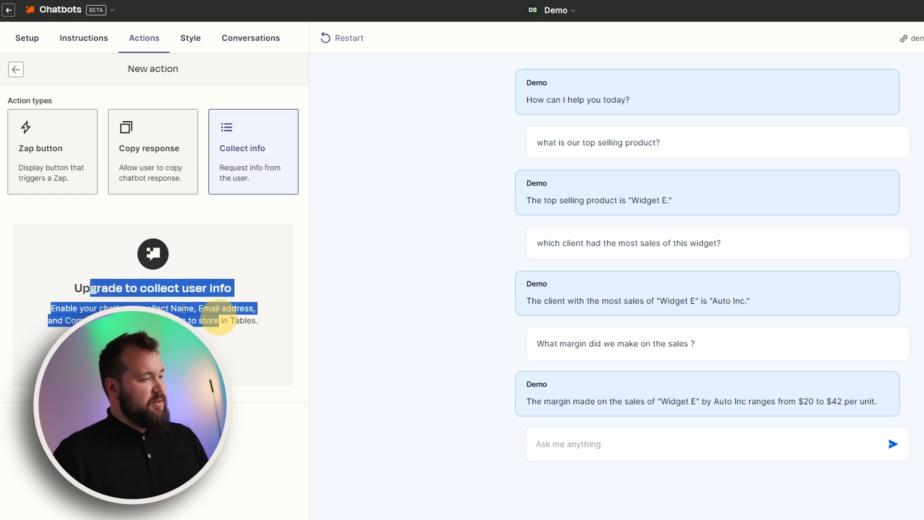
{"action": "left_click", "coordinate": [194, 293]}
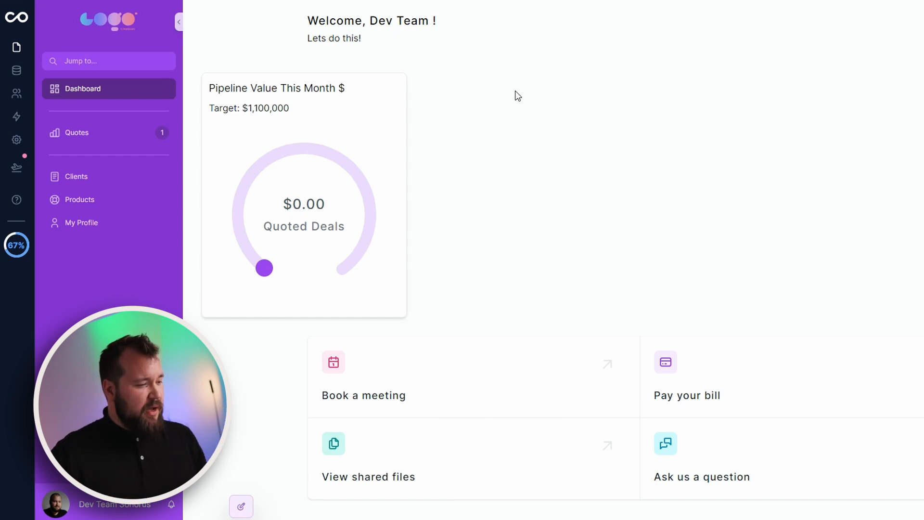
Switch to the portal app's Dashboard page and open it for editing
{"action": "left_click", "coordinate": [241, 506]}
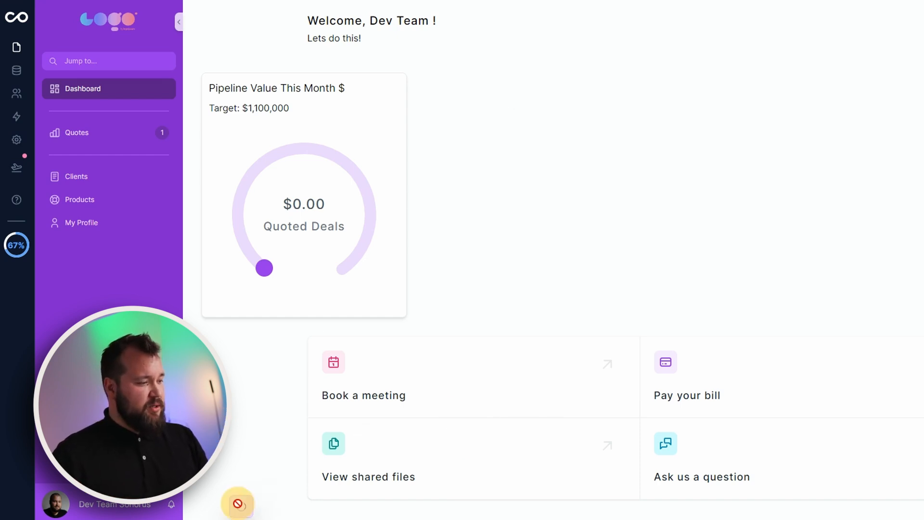
{"action": "scroll", "coordinate": [616, 280], "scroll_direction": "down", "scroll_amount": 4}
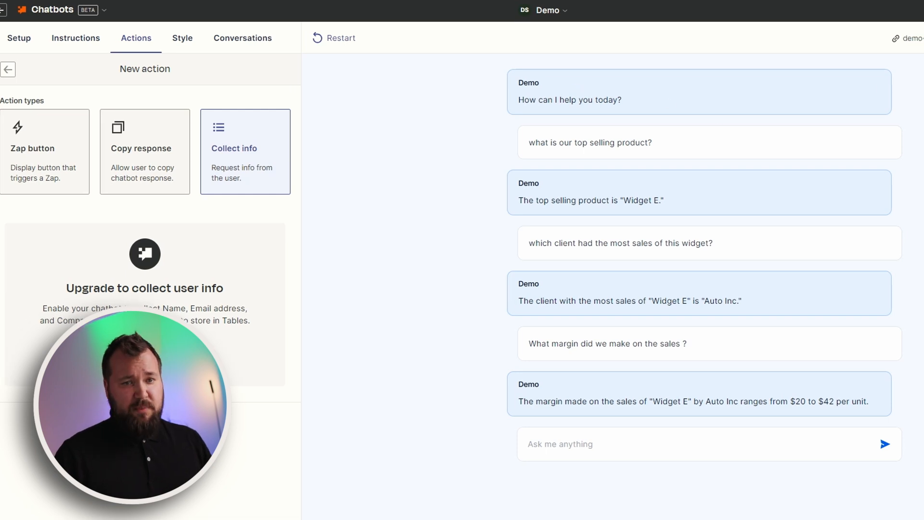
Back in Zapier Chatbots, open the embed options for "Demo", choose the iframe code snippet and copy the URL from it
{"action": "left_click", "coordinate": [900, 38]}
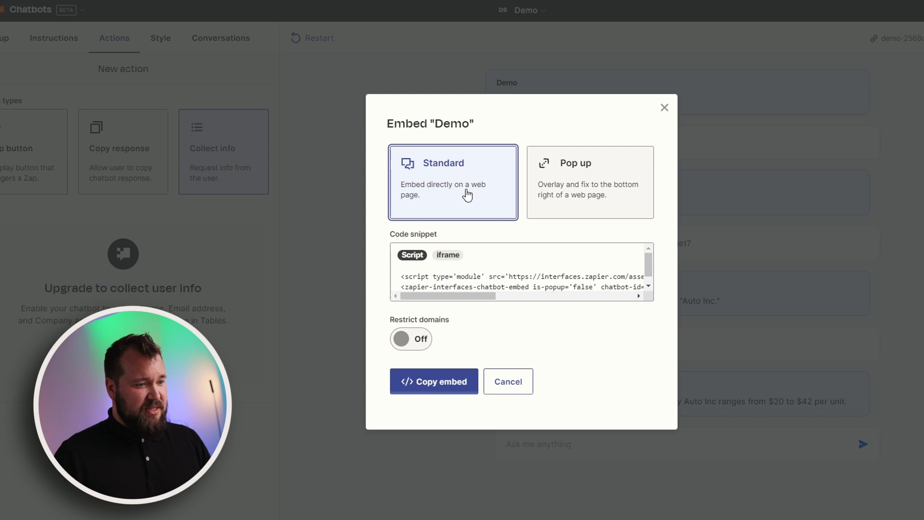
{"action": "left_click", "coordinate": [454, 255]}
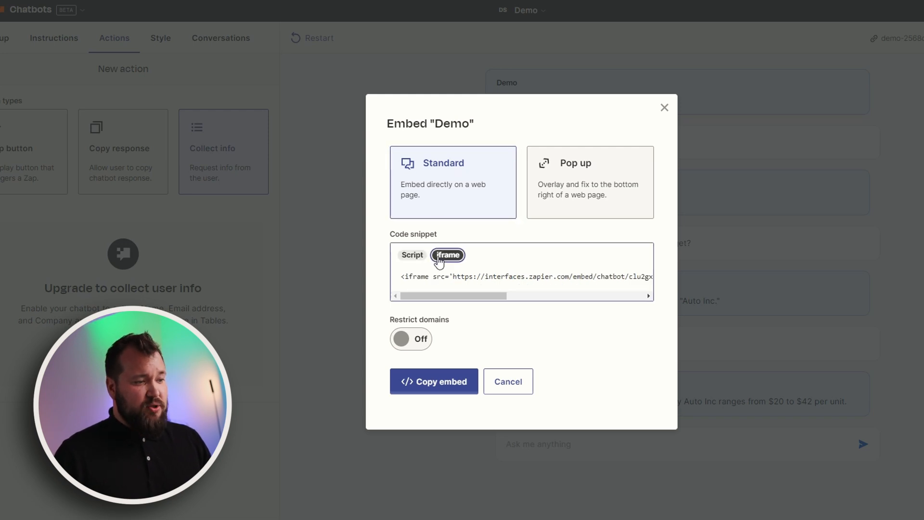
{"action": "left_click", "coordinate": [453, 276]}
{"action": "left_click_drag", "start_coordinate": [453, 276], "coordinate": [544, 275]}
{"action": "key", "text": "ctrl+c"}
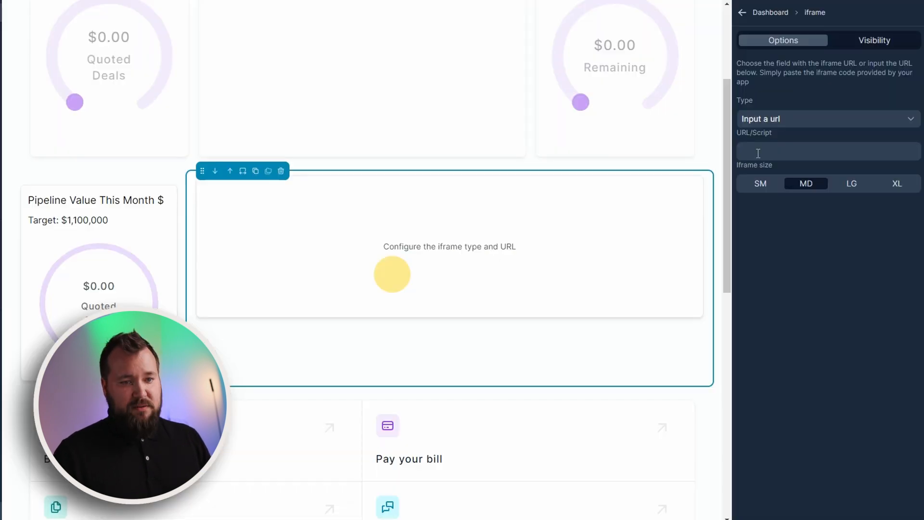
In the portal Dashboard's iframe block, paste the chatbot embed URL as its URL/Script and finish editing the page
{"action": "left_click", "coordinate": [757, 150]}
{"action": "key", "text": "ctrl+v"}
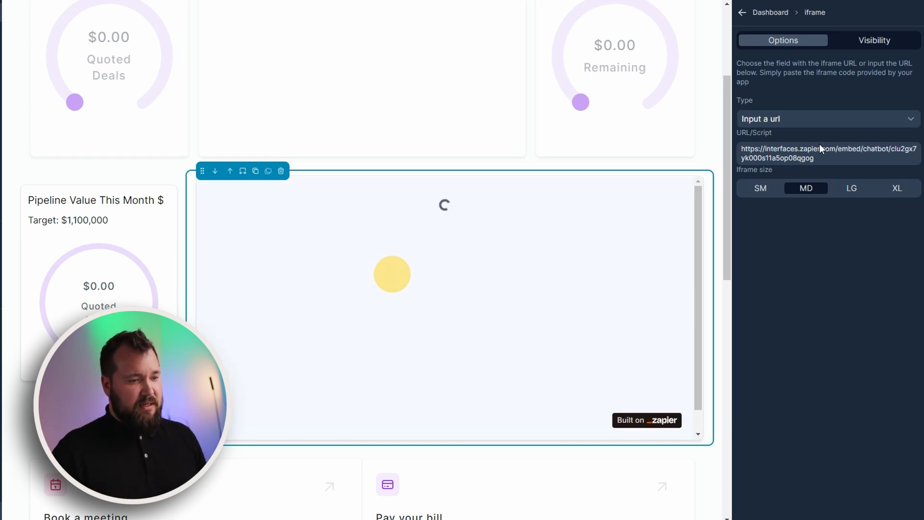
{"action": "left_click", "coordinate": [149, 513]}
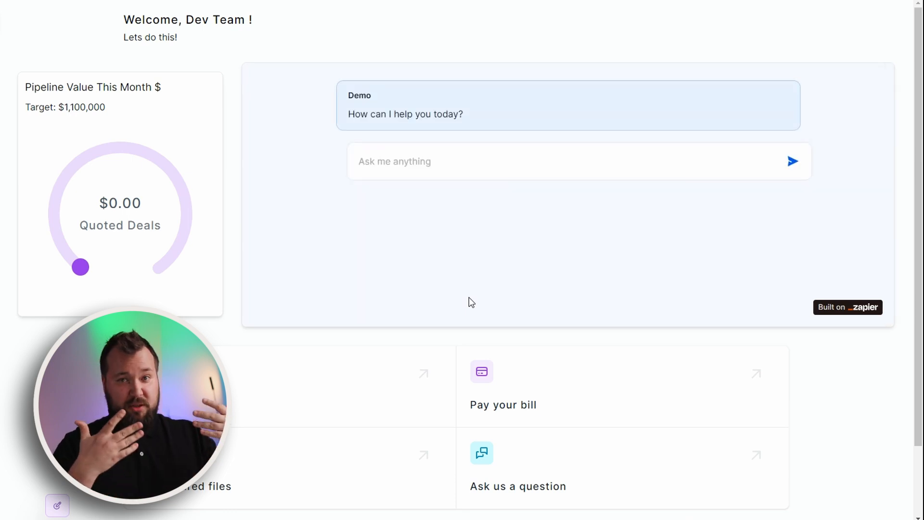
Ask the chatbot embedded in the Dashboard "What was our best selling product?"
{"action": "left_click", "coordinate": [472, 164]}
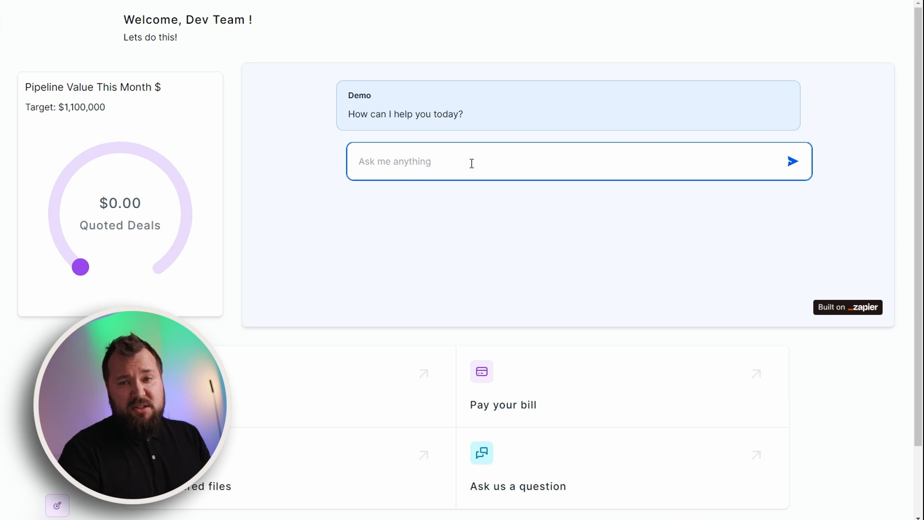
{"action": "type", "text": "What was our best"}
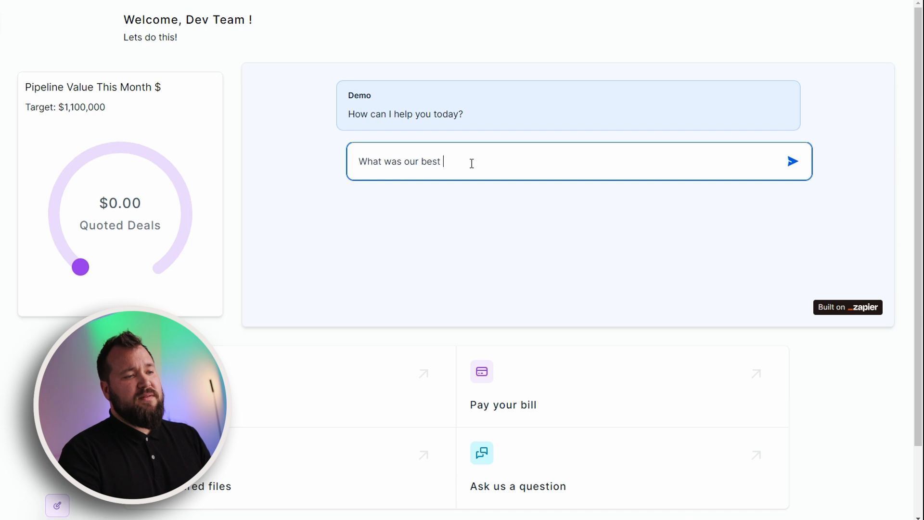
{"action": "type", "text": " selling product?"}
{"action": "key", "text": "Return"}
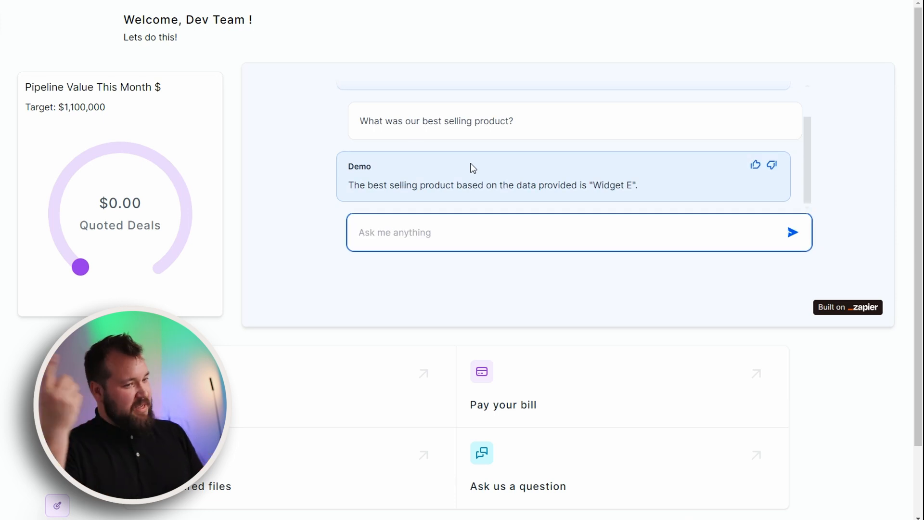
Ask the embedded chatbot "Who made the most sales?"
{"action": "type", "text": "Who made "}
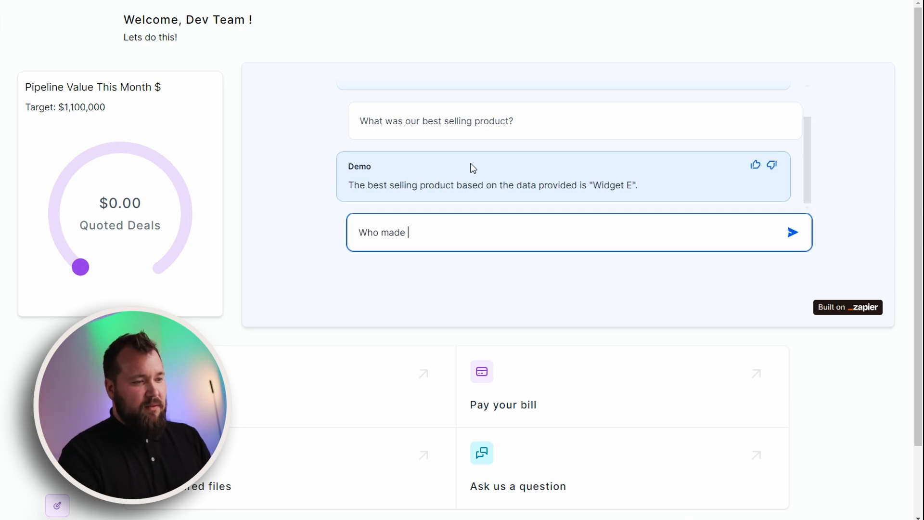
{"action": "type", "text": "the most sales?"}
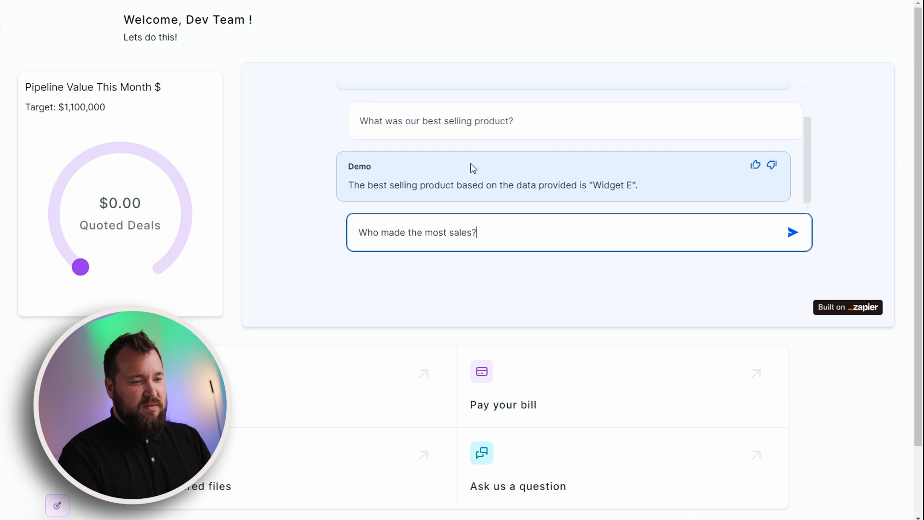
{"action": "key", "text": "Return"}
Rephrase the question to the embedded chatbot as "sorry let me rephrase.. which client had the most sales of the widget?"
{"action": "type", "text": "sorry let me repharsee.. which client "}
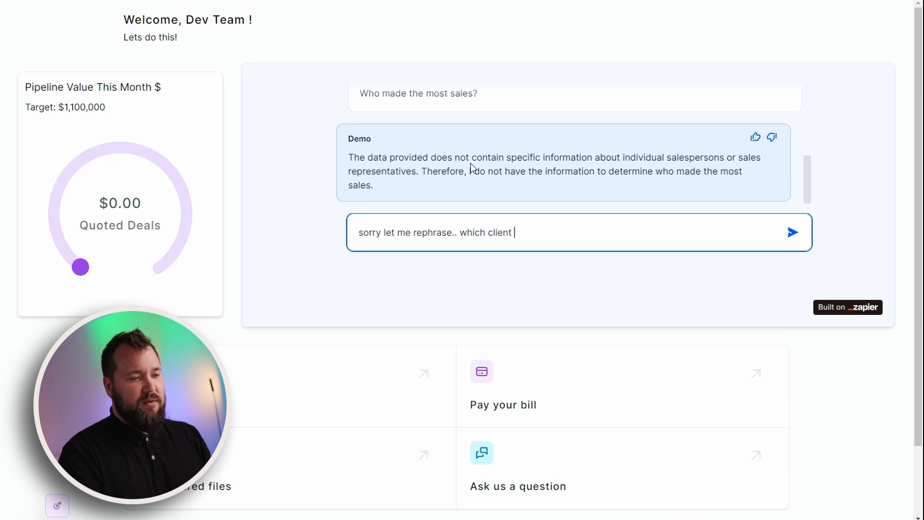
{"action": "type", "text": "had the most sales of the widget?"}
{"action": "key", "text": "Return"}
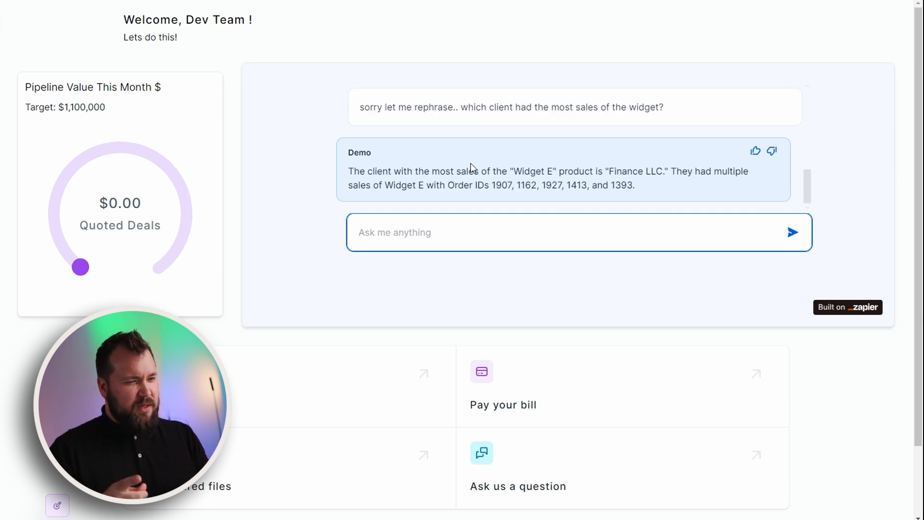
Ask the embedded chatbot "what was the average margin on those sales" and review the whole conversation
{"action": "type", "text": "o"}
{"action": "key", "text": "BackSpace"}
{"action": "type", "text": "what was "}
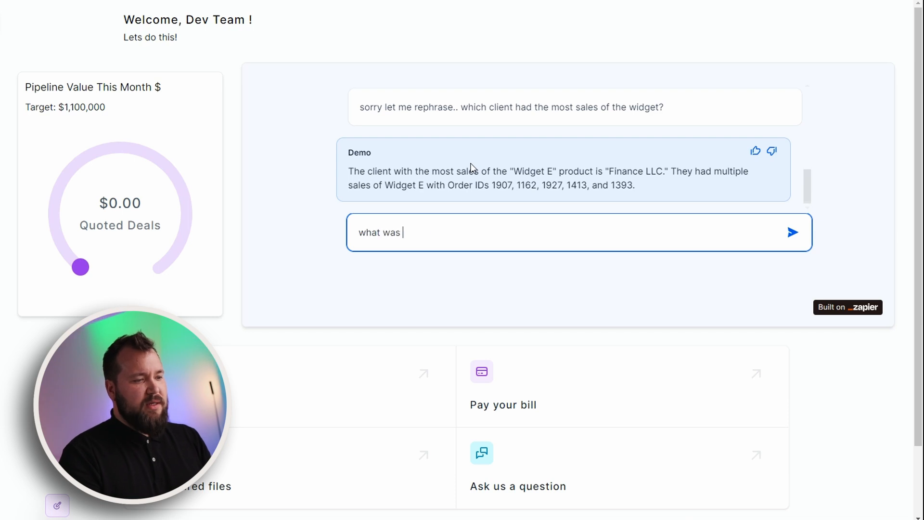
{"action": "type", "text": "the average mar"}
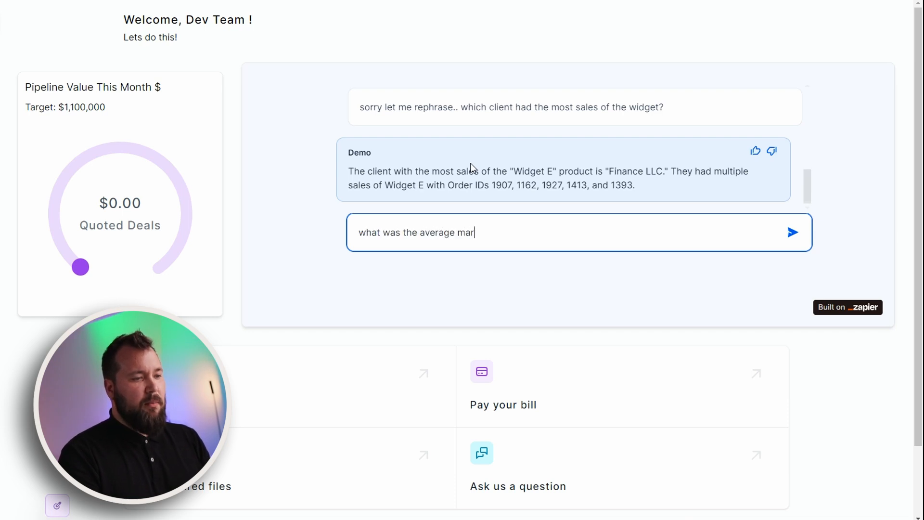
{"action": "type", "text": "gin on those sales"}
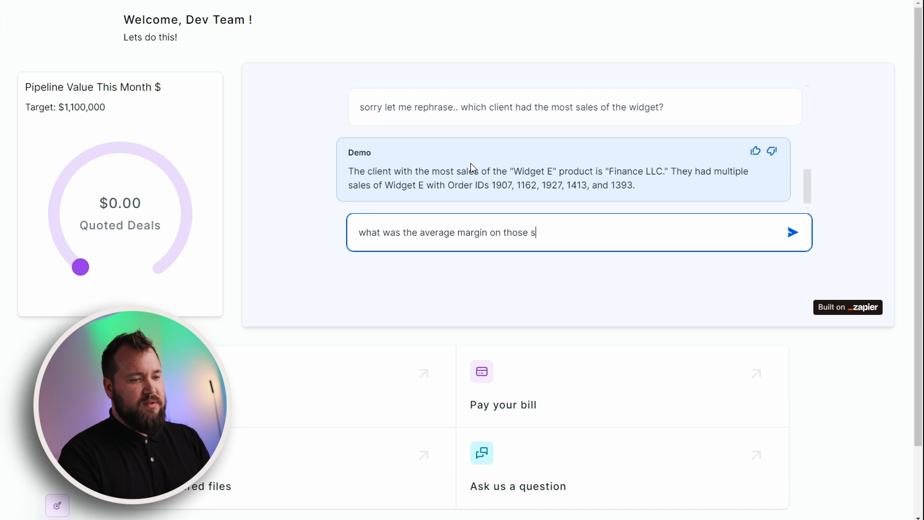
{"action": "key", "text": "Return"}
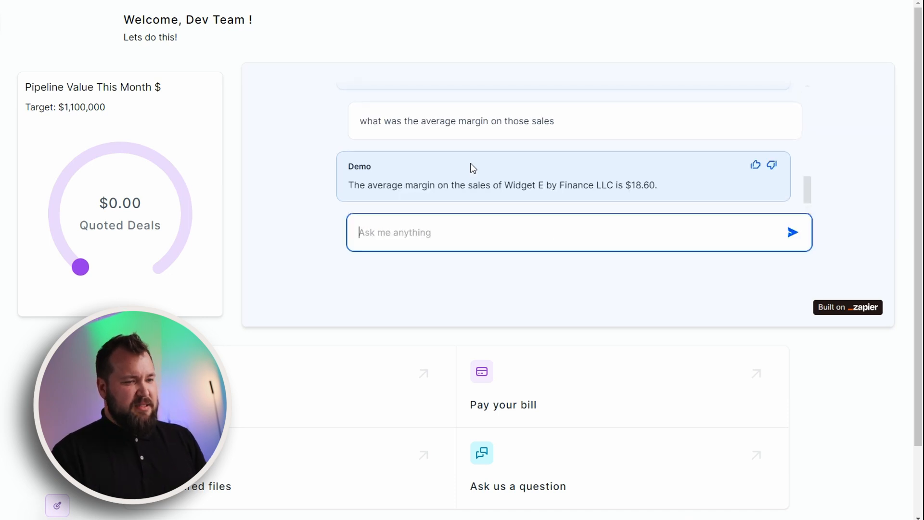
{"action": "scroll", "coordinate": [473, 168], "scroll_direction": "up", "scroll_amount": 5}
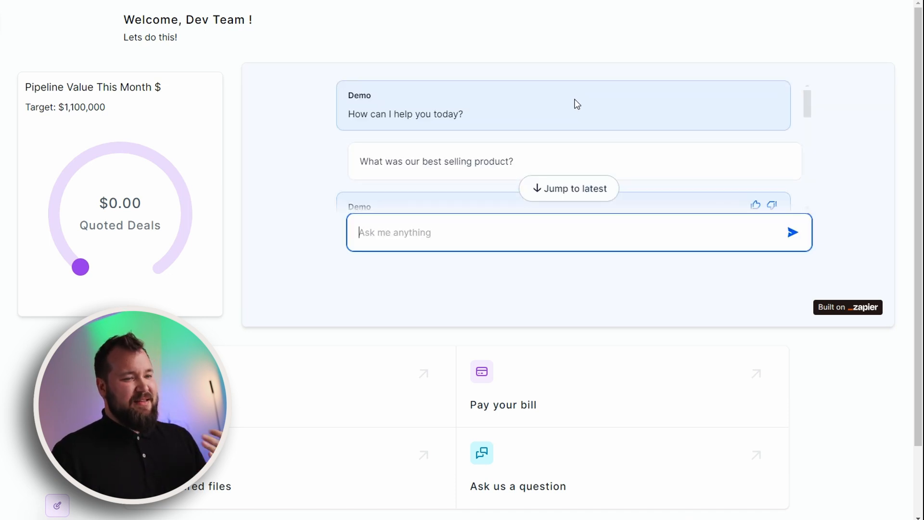
{"action": "scroll", "coordinate": [565, 118], "scroll_direction": "down", "scroll_amount": 8}
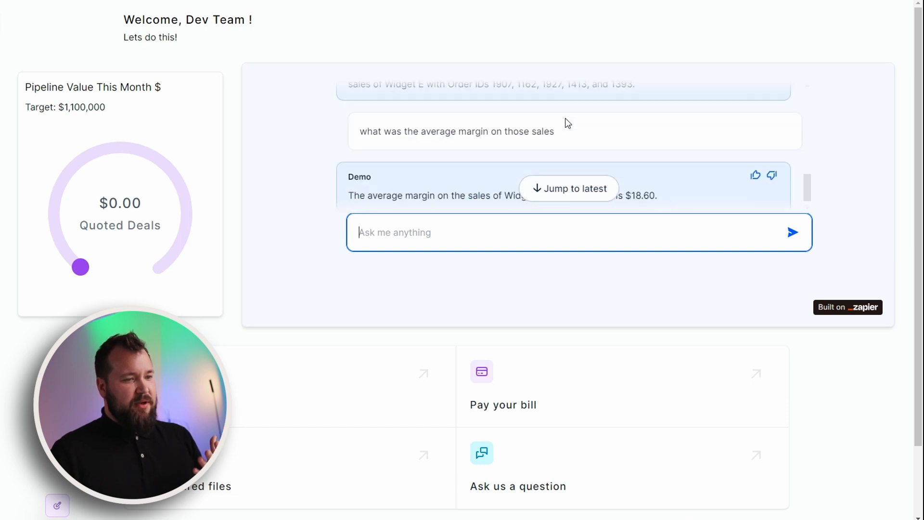
{"action": "scroll", "coordinate": [565, 117], "scroll_direction": "up", "scroll_amount": 8}
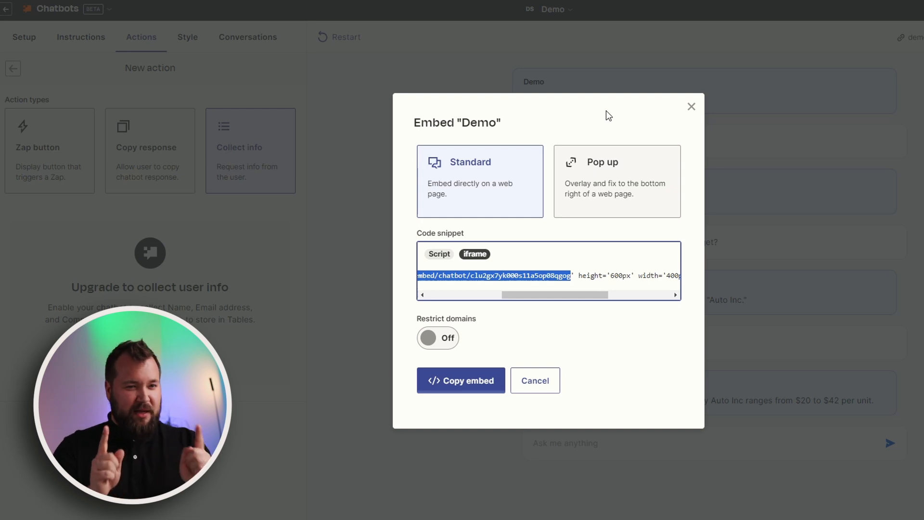
Return to Zapier Chatbots, close the embed options and sync the "Grid view (1)" knowledge source in the chatbot's instructions
{"action": "left_click", "coordinate": [691, 107]}
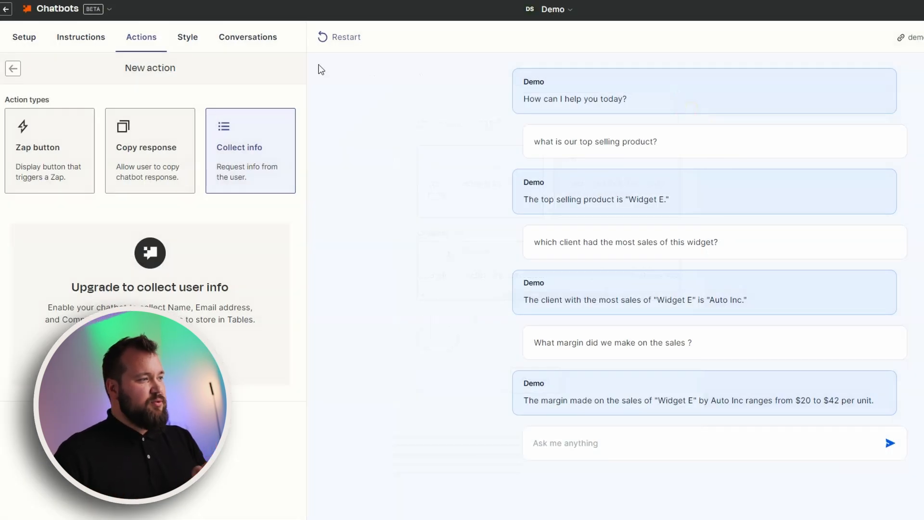
{"action": "left_click", "coordinate": [70, 36]}
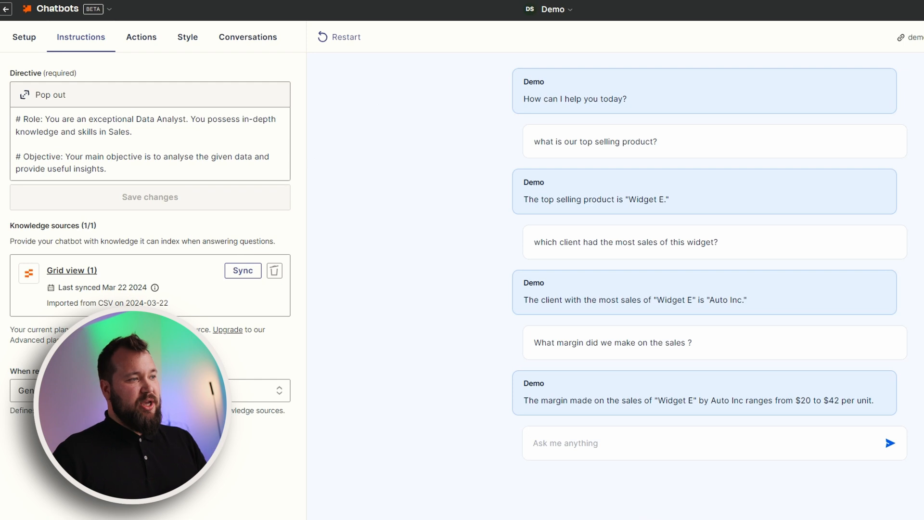
{"action": "left_click", "coordinate": [243, 271]}
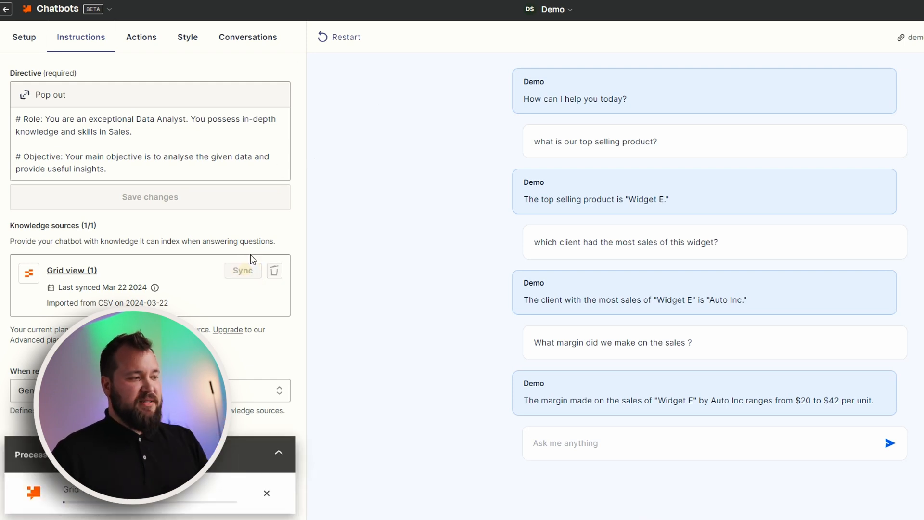